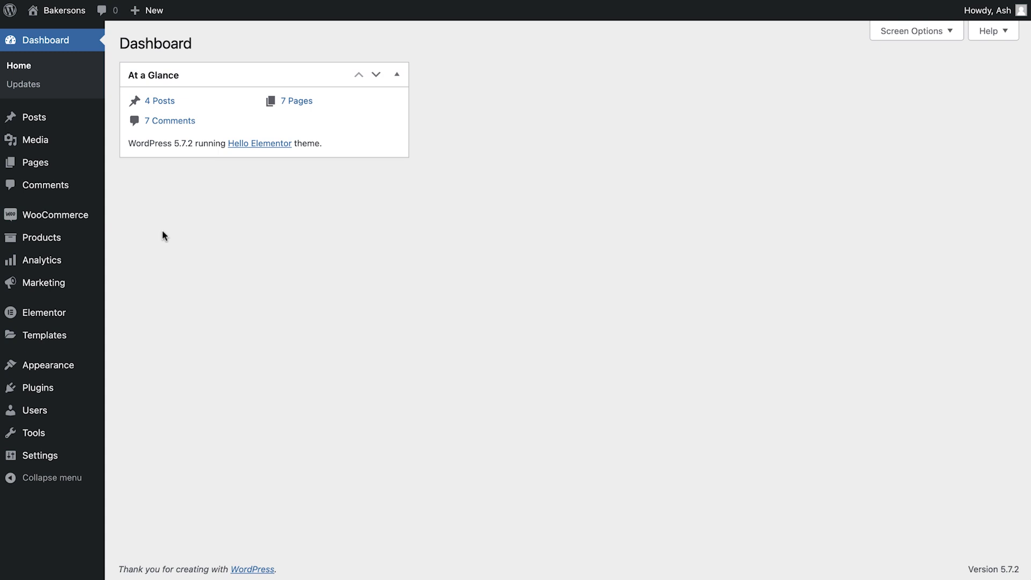
# Go to WooCommerce Settings and show the Emails tab listing the notification emails
pyautogui.moveTo(84, 219)
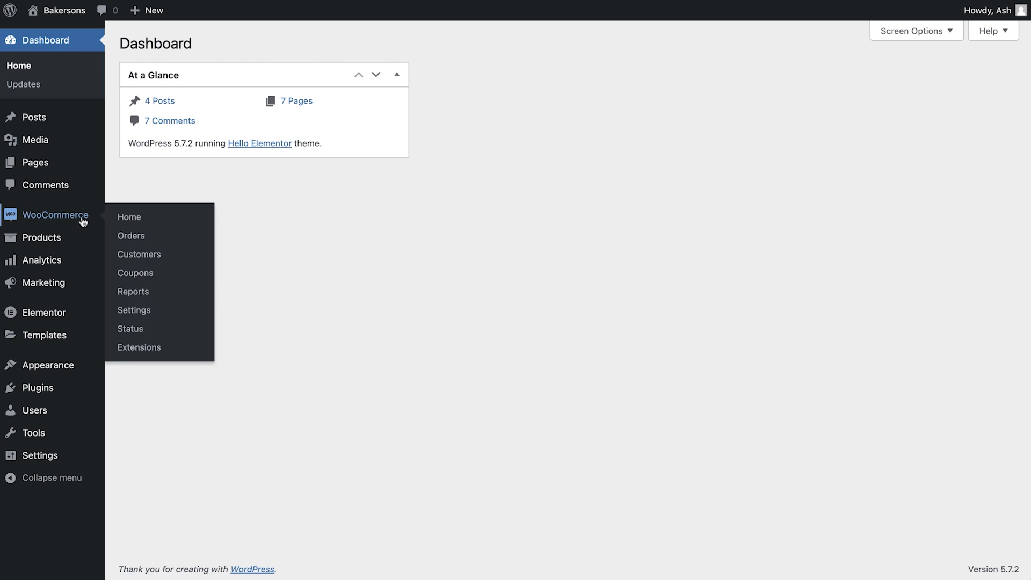
pyautogui.click(173, 316)
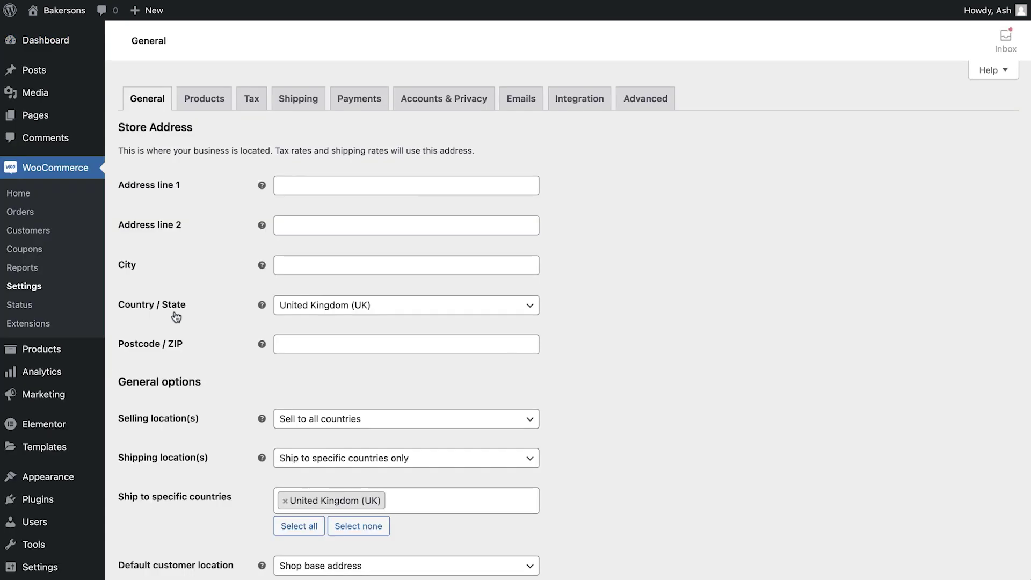
pyautogui.click(519, 106)
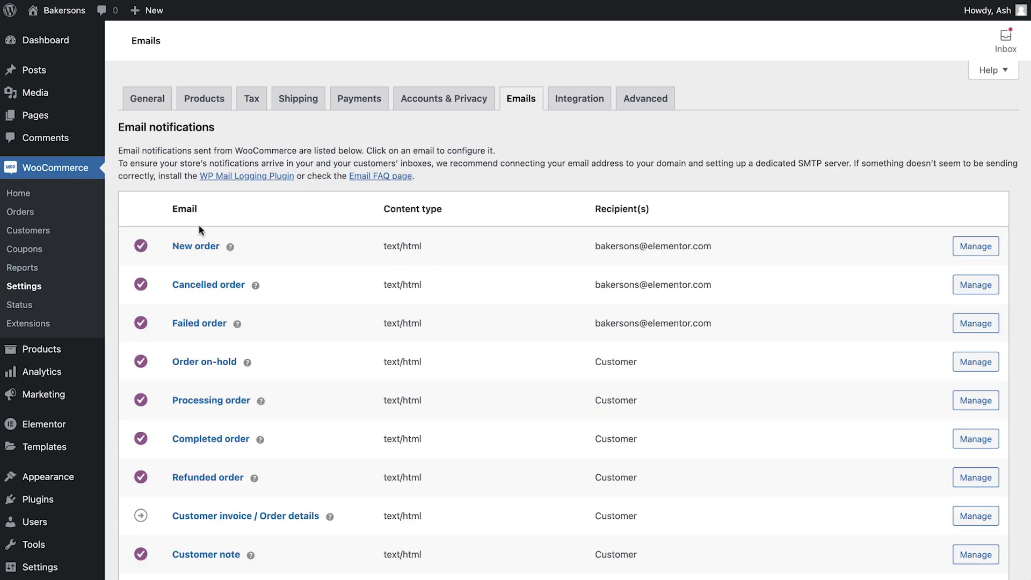
pyautogui.moveTo(142, 246)
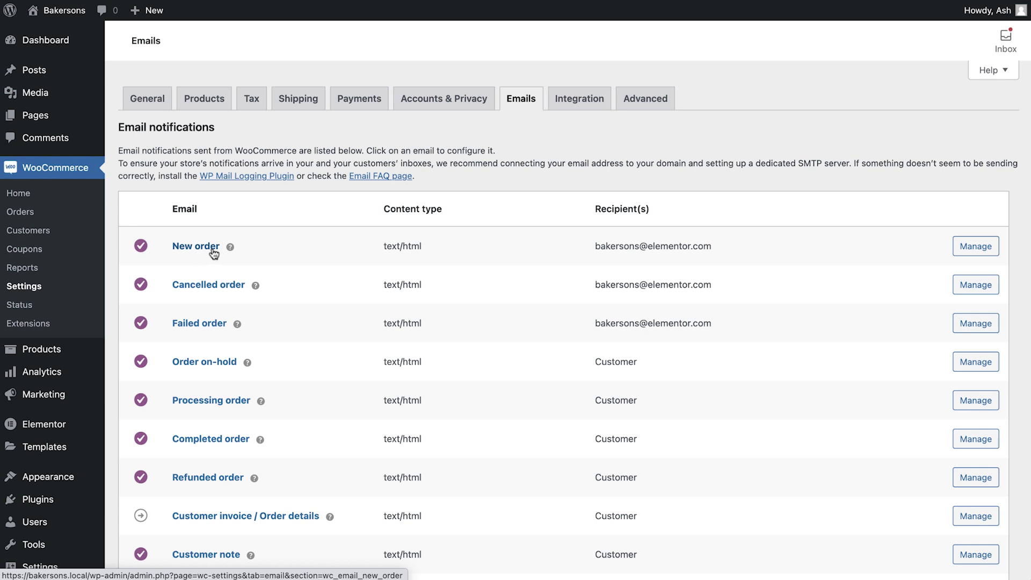
pyautogui.moveTo(230, 246)
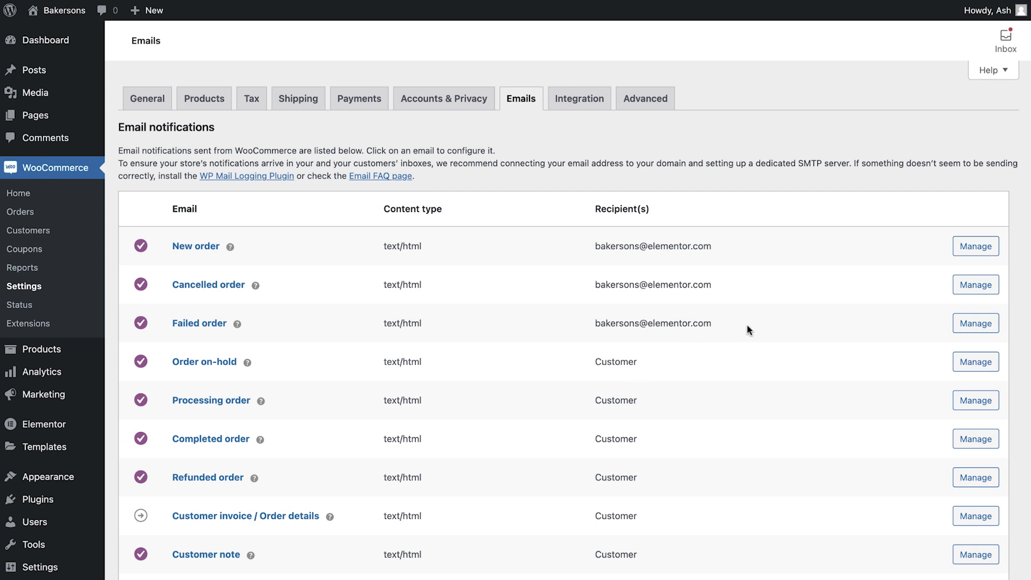
# Open the New order email settings and try, then undo, an extra recipient address
pyautogui.click(968, 249)
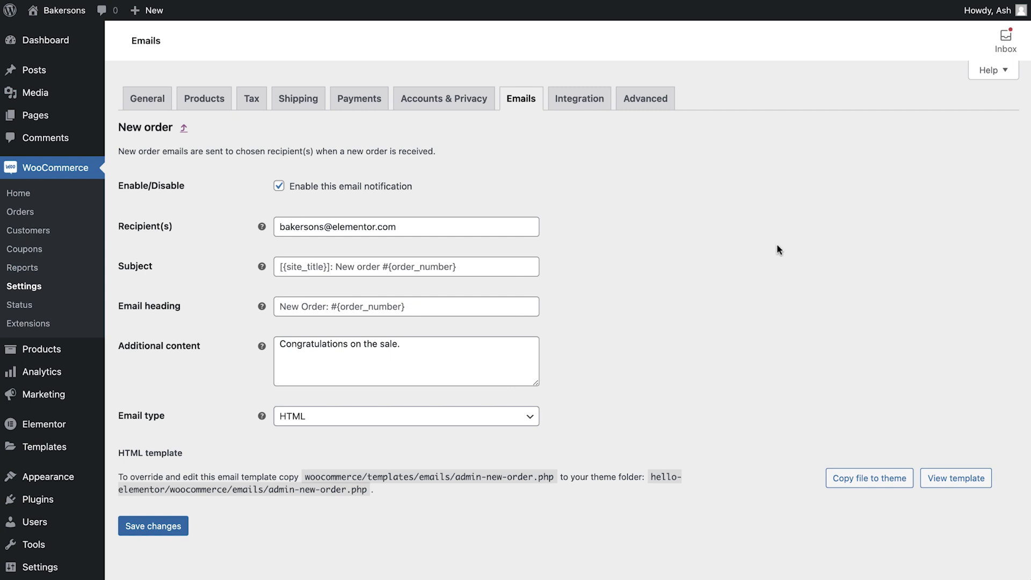
pyautogui.click(279, 187)
pyautogui.click(424, 225)
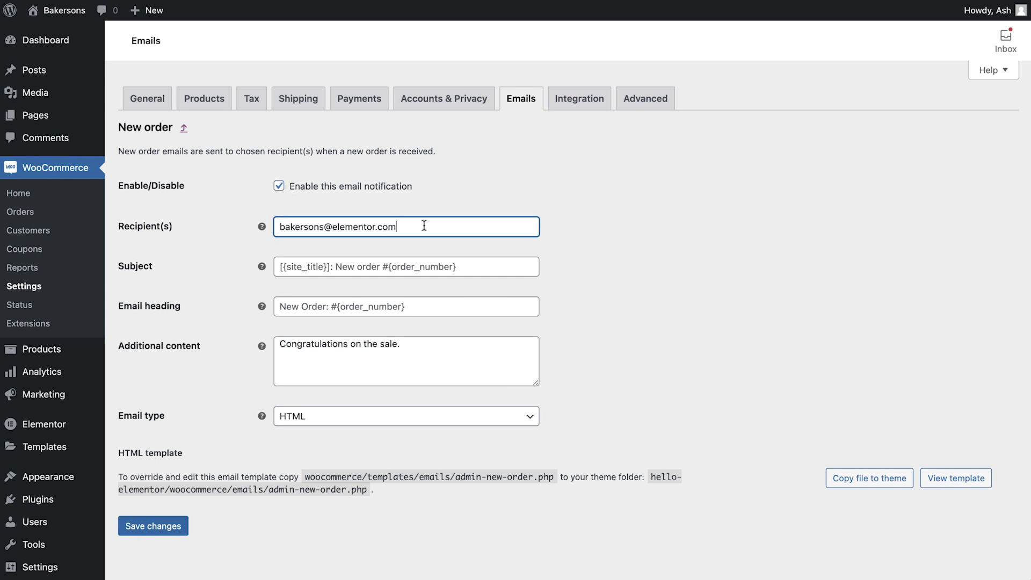
pyautogui.write(',another@email.com')
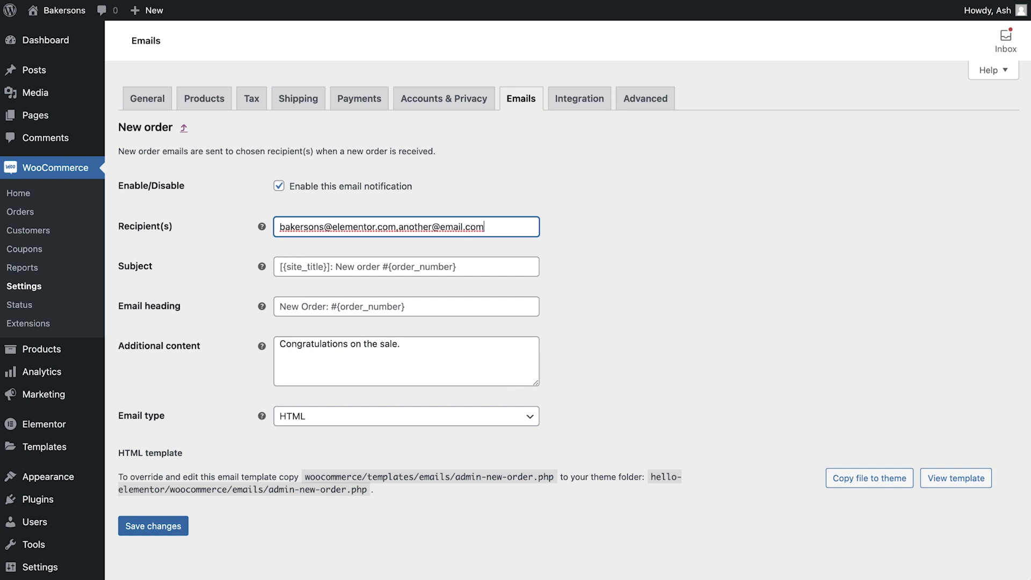
pyautogui.press('BackSpace')
pyautogui.press('BackSpace')
pyautogui.press('BackSpace')
pyautogui.press('BackSpace')
pyautogui.press('BackSpace')
pyautogui.press('BackSpace')
pyautogui.press('BackSpace')
pyautogui.press('BackSpace')
pyautogui.press('BackSpace')
pyautogui.press('BackSpace')
pyautogui.press('BackSpace')
pyautogui.press('BackSpace')
pyautogui.press('BackSpace')
pyautogui.press('BackSpace')
pyautogui.press('BackSpace')
pyautogui.press('BackSpace')
pyautogui.press('BackSpace')
pyautogui.press('BackSpace')
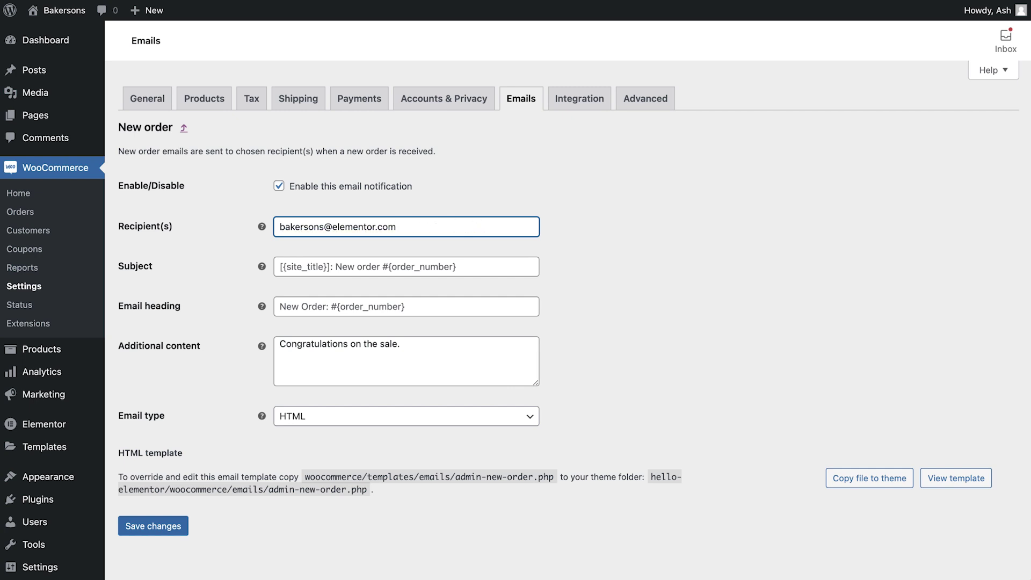
pyautogui.click(382, 267)
pyautogui.click(366, 304)
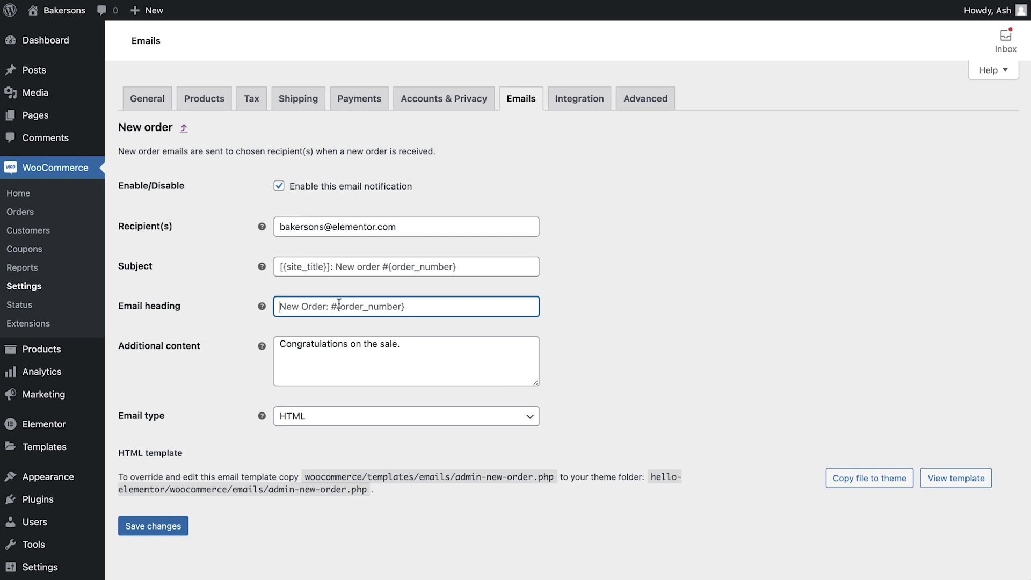
# Try and remove extra additional content, keep HTML format, and save the New order email
pyautogui.moveTo(261, 307)
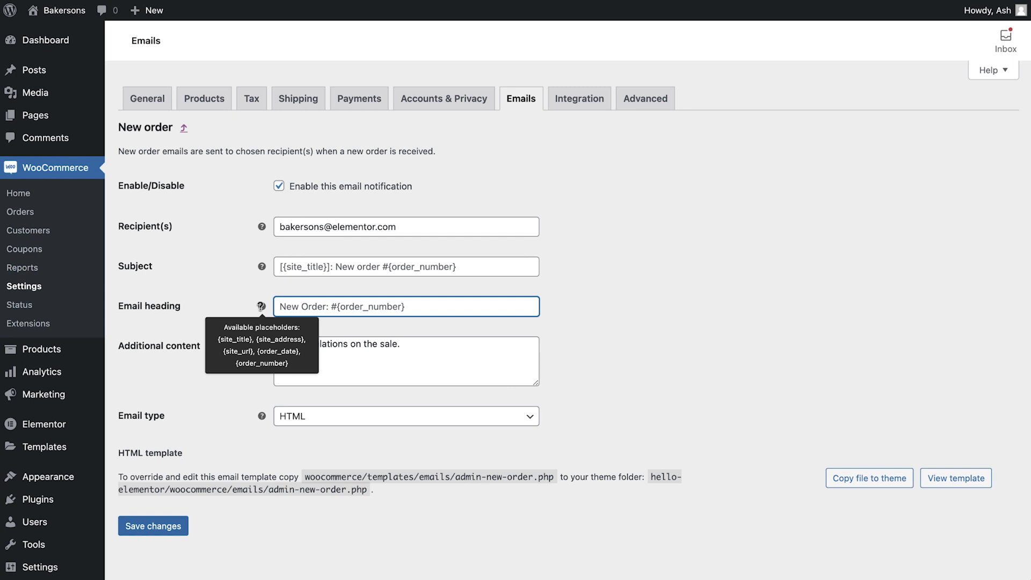
pyautogui.click(430, 347)
pyautogui.write('A')
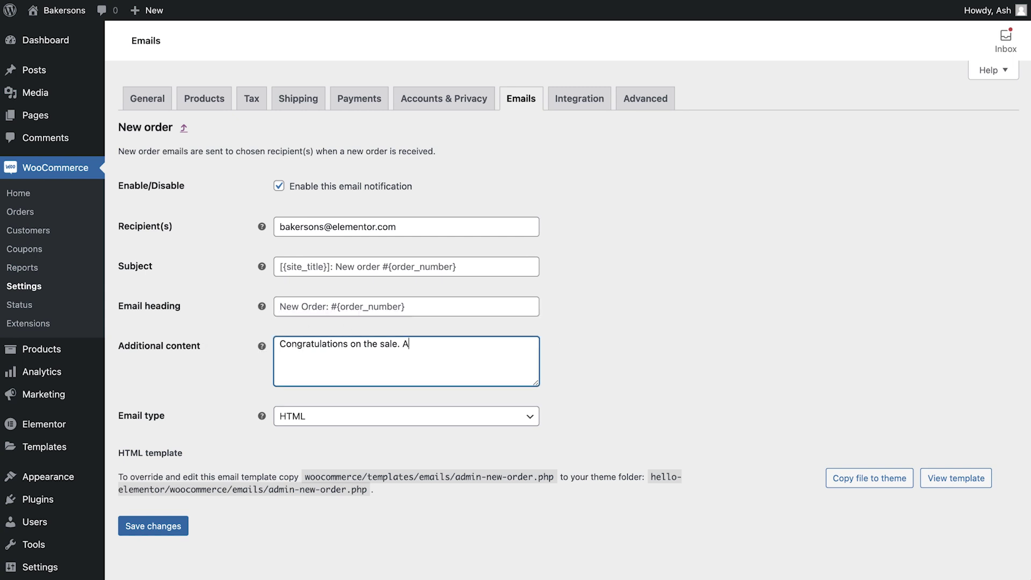
pyautogui.write('dditional content...')
pyautogui.press('BackSpace')
pyautogui.press('BackSpace')
pyautogui.press('BackSpace')
pyautogui.press('BackSpace')
pyautogui.press('BackSpace')
pyautogui.press('BackSpace')
pyautogui.press('BackSpace')
pyautogui.press('BackSpace')
pyautogui.press('BackSpace')
pyautogui.press('BackSpace')
pyautogui.press('BackSpace')
pyautogui.press('BackSpace')
pyautogui.press('BackSpace')
pyautogui.press('BackSpace')
pyautogui.press('BackSpace')
pyautogui.press('BackSpace')
pyautogui.press('BackSpace')
pyautogui.press('BackSpace')
pyautogui.press('BackSpace')
pyautogui.press('BackSpace')
pyautogui.click(530, 417)
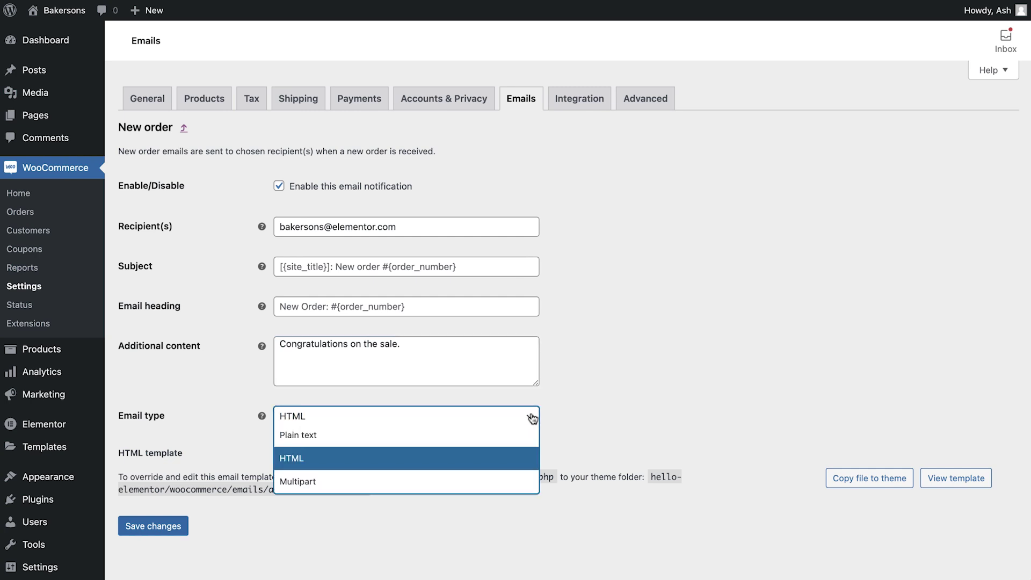
pyautogui.scroll(-1, 532, 418)
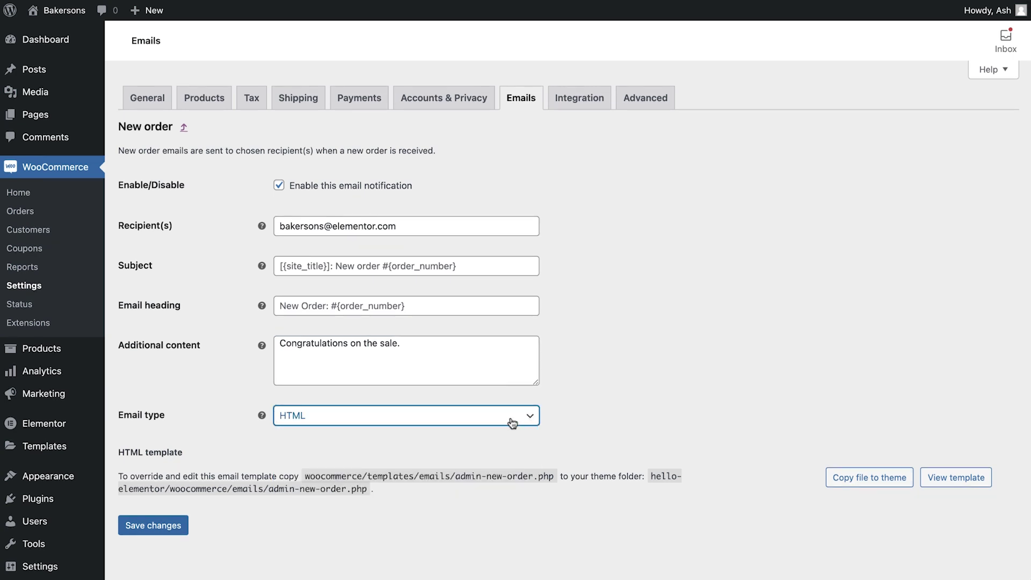
pyautogui.click(163, 526)
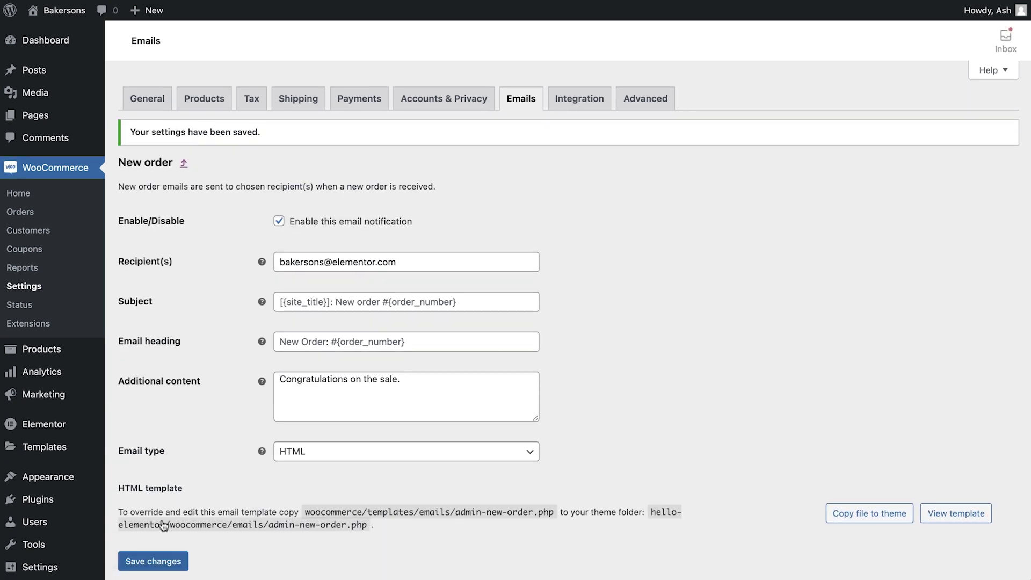
# Append 'Bakery' to the email "From" name so it reads Bakersons Bakery
pyautogui.click(514, 102)
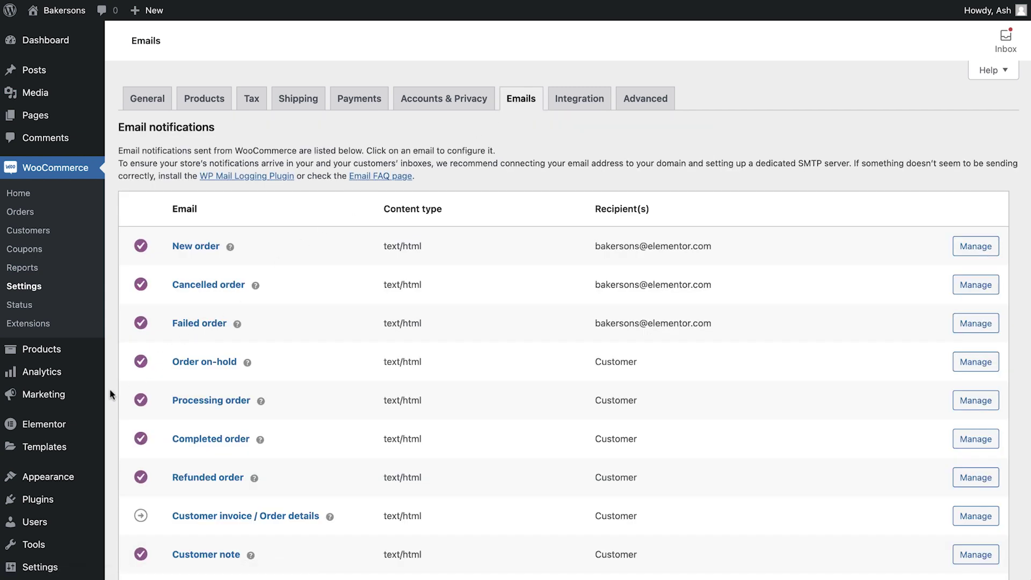
pyautogui.scroll(-14, 111, 395)
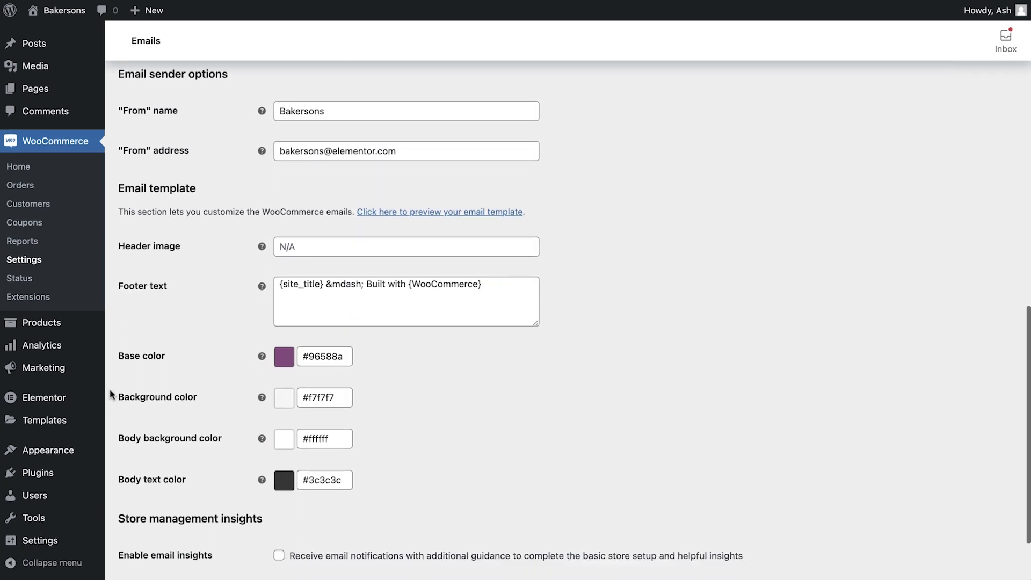
pyautogui.click(368, 110)
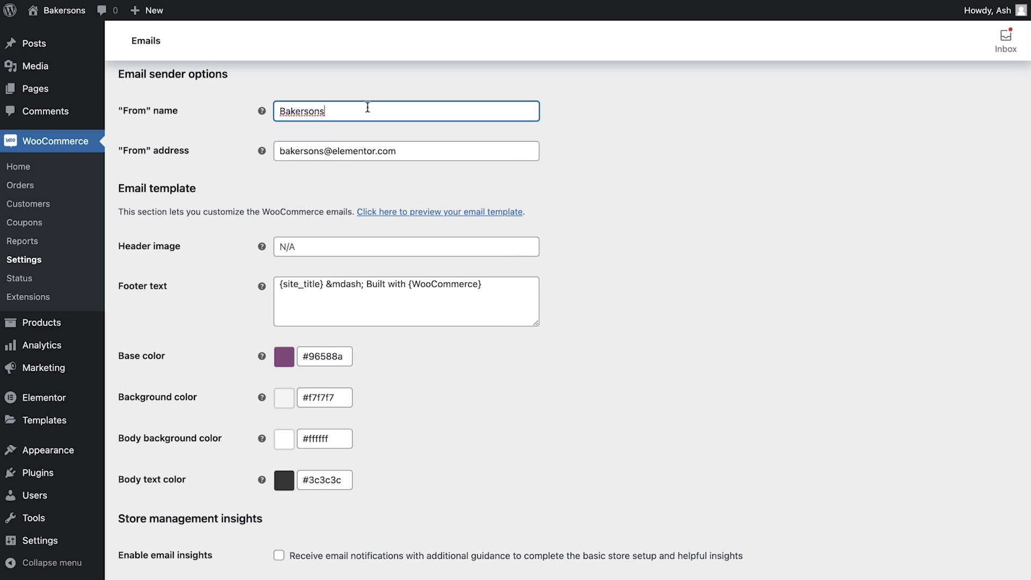
pyautogui.write('Bakery')
pyautogui.click(418, 151)
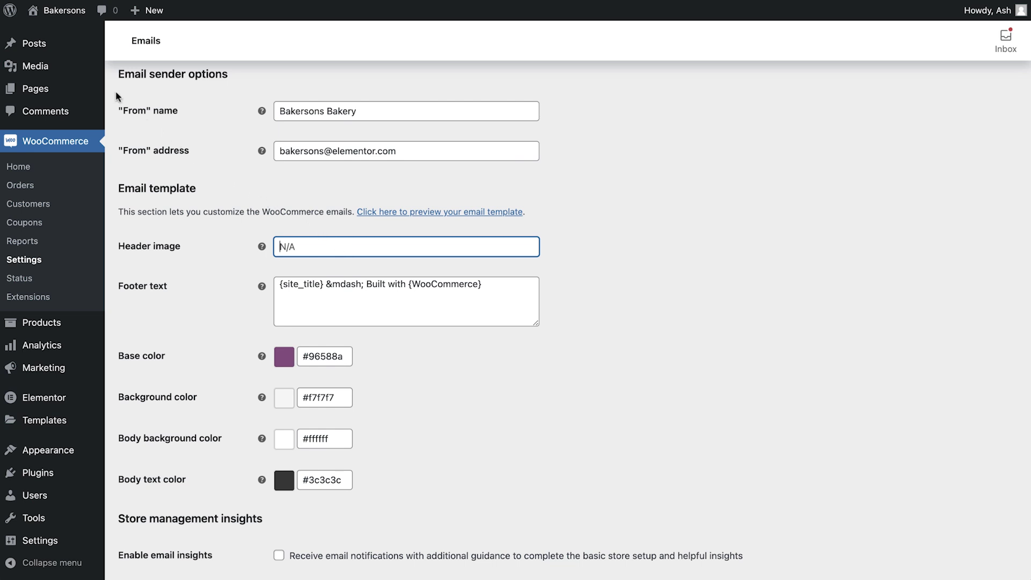
# Copy the Bakersons logo URL from the Media Library into the email Header image
pyautogui.click(80, 74)
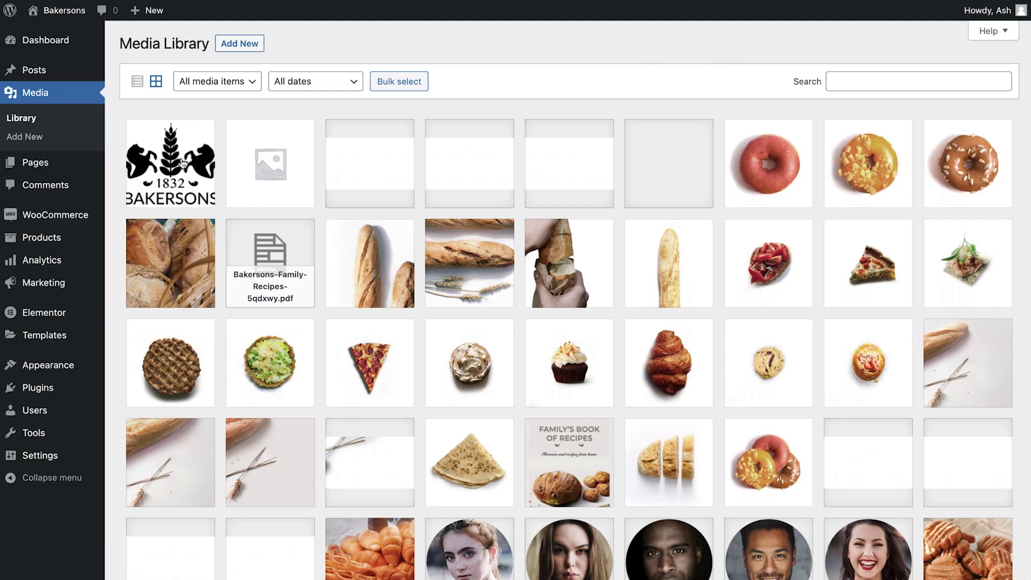
pyautogui.click(183, 164)
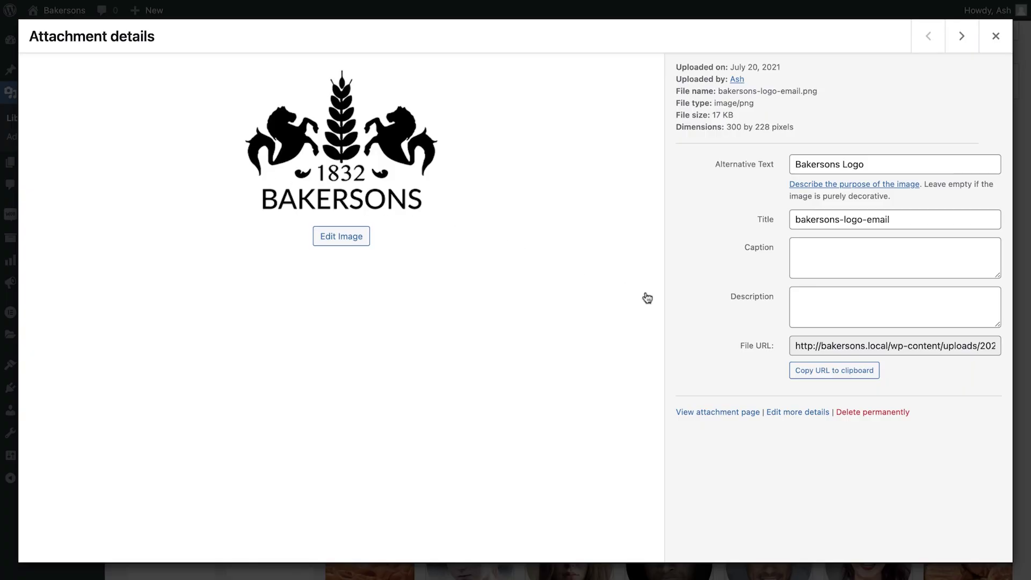
pyautogui.click(851, 370)
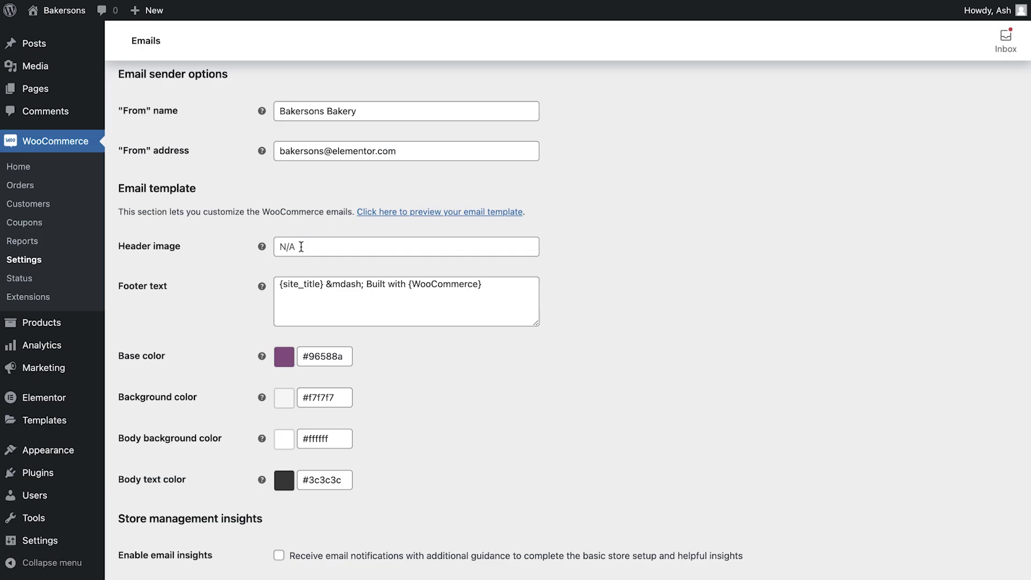
pyautogui.click(301, 246)
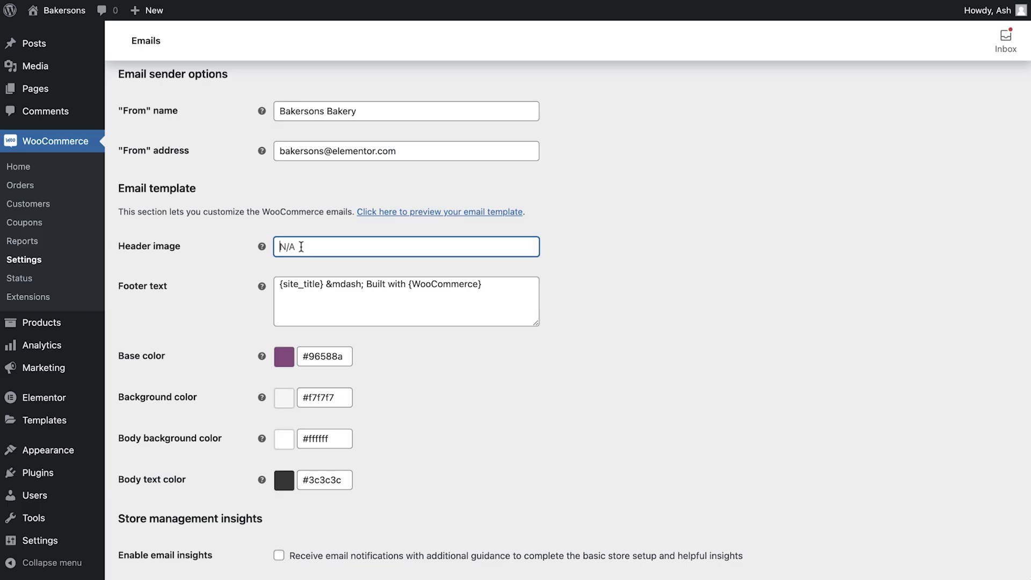
pyautogui.hotkey('ctrl', 'v')
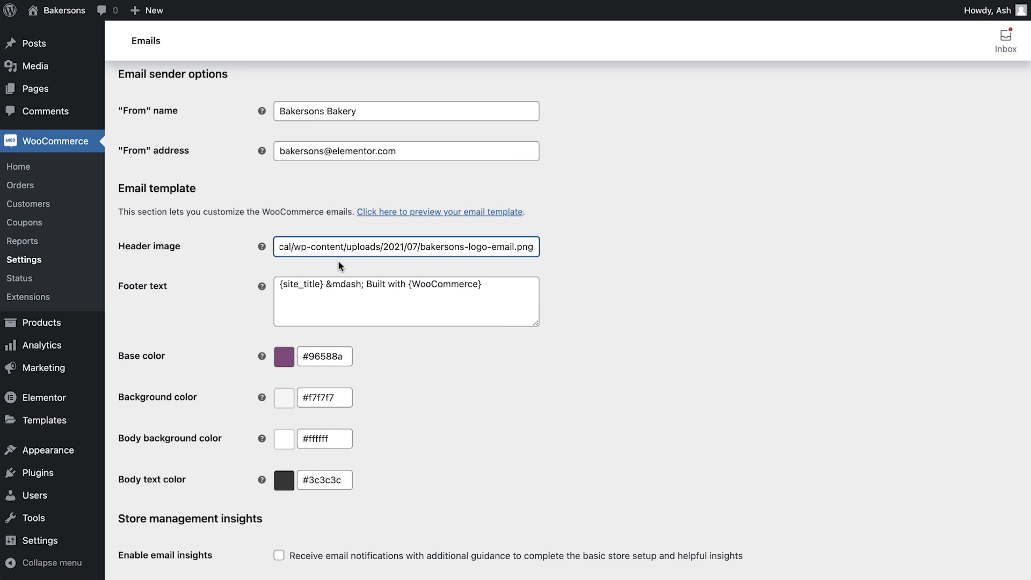
# Change the email footer to "Thank you for shopping with {site_title}."
pyautogui.moveTo(499, 288); pyautogui.dragTo(323, 290)
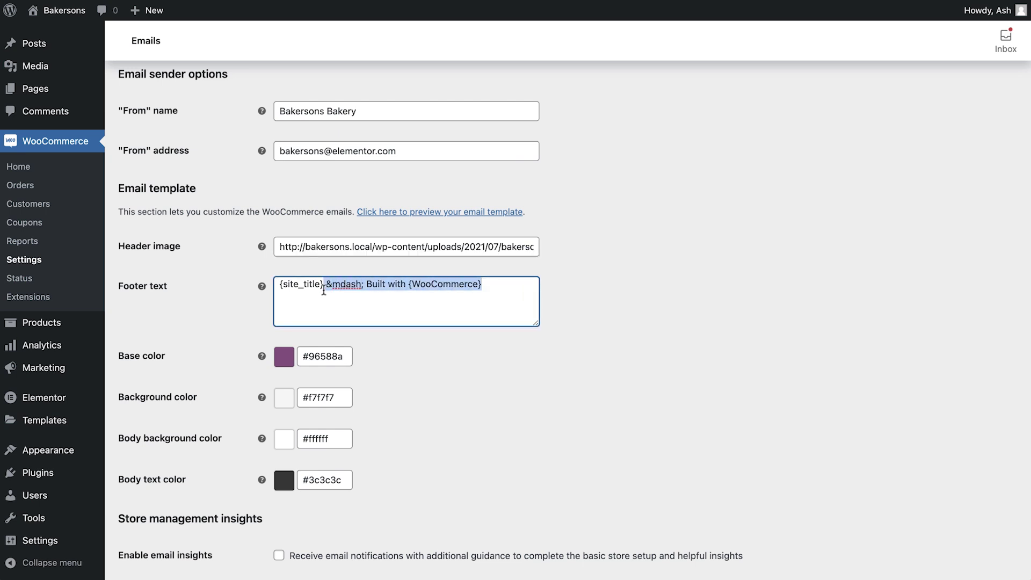
pyautogui.press('BackSpace')
pyautogui.write('Thank you for shopping wi')
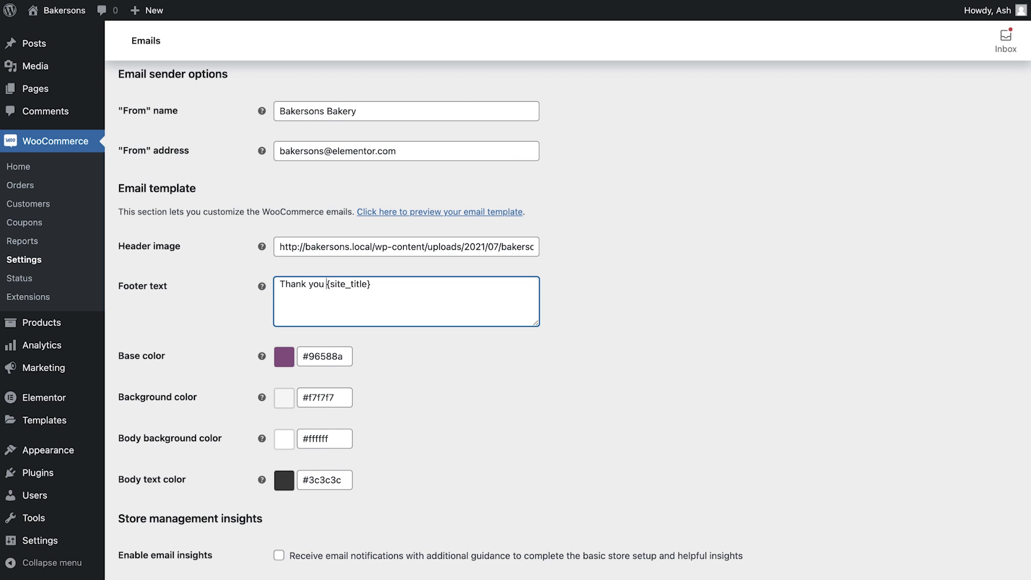
pyautogui.write('th')
pyautogui.click(450, 284)
pyautogui.write('.')
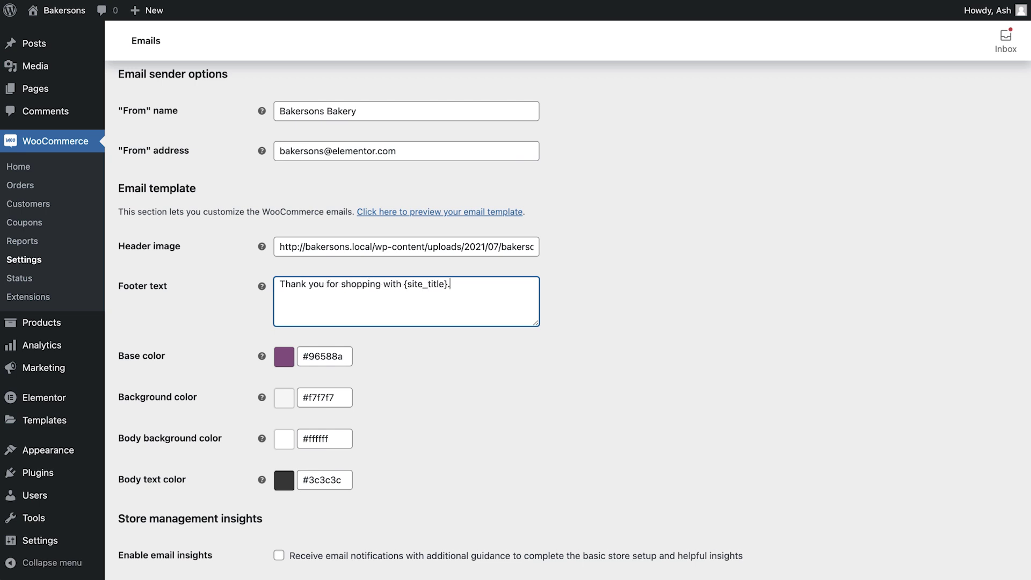
# Set email colours: base #6a5036, background #ffffff, body text #000000
pyautogui.tripleClick(325, 356)
pyautogui.hotkey('ctrl', 'v')
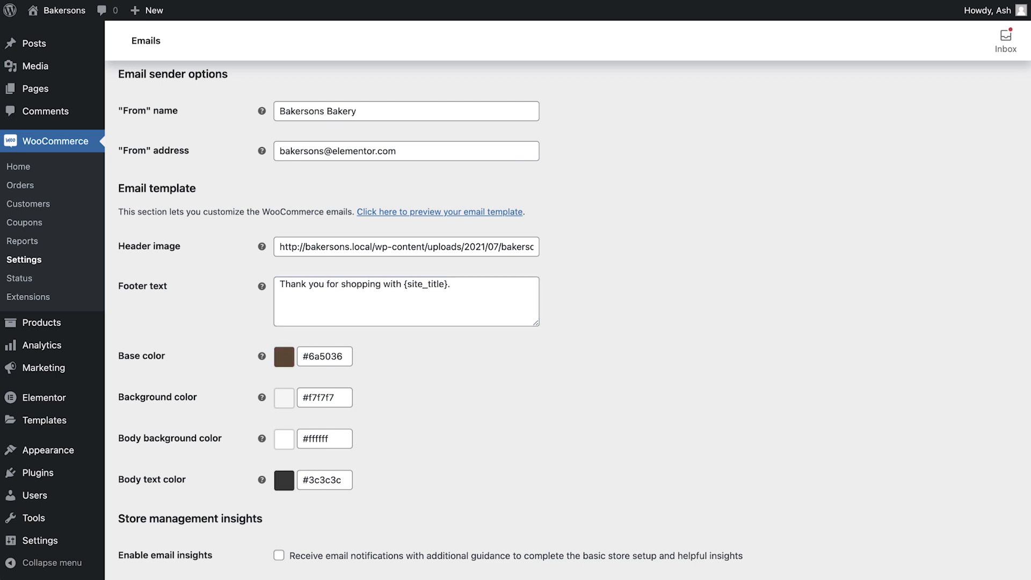
pyautogui.tripleClick(324, 398)
pyautogui.hotkey('ctrl', 'v')
pyautogui.tripleClick(325, 480)
pyautogui.hotkey('ctrl', 'v')
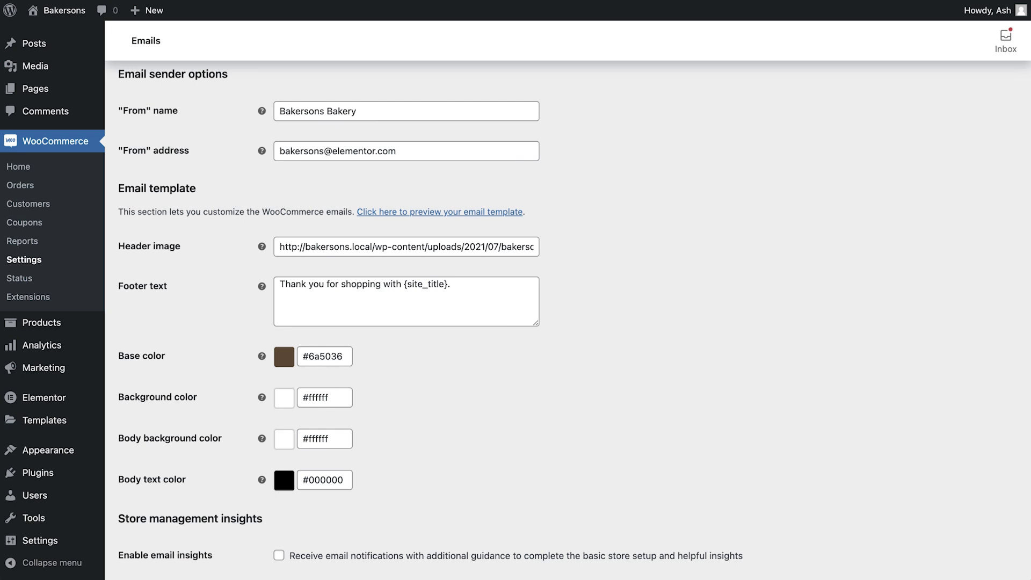
pyautogui.scroll(-4, 371, 484)
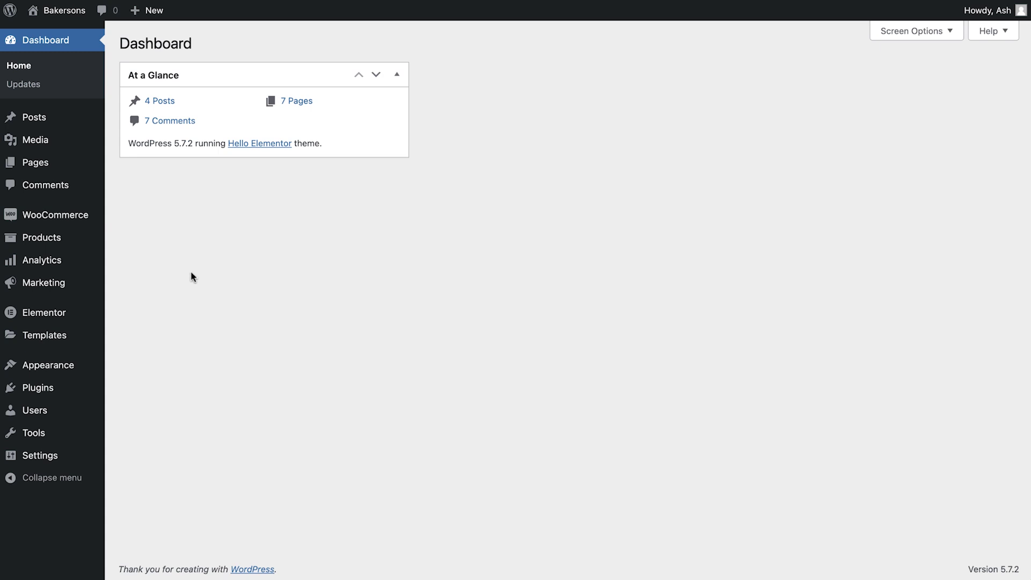
# From Marketing > Coupons, start creating the first coupon
pyautogui.moveTo(76, 287)
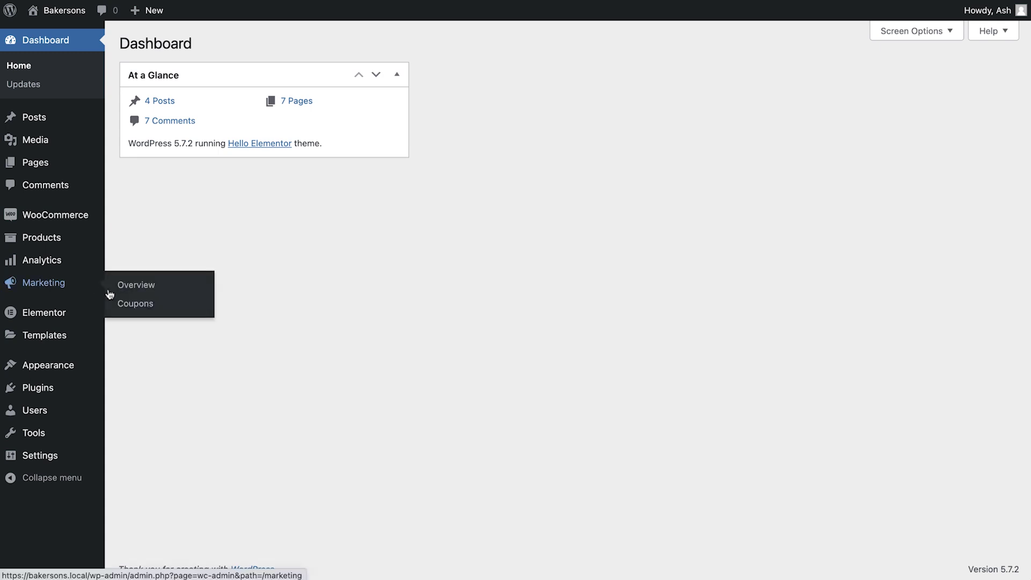
pyautogui.click(158, 309)
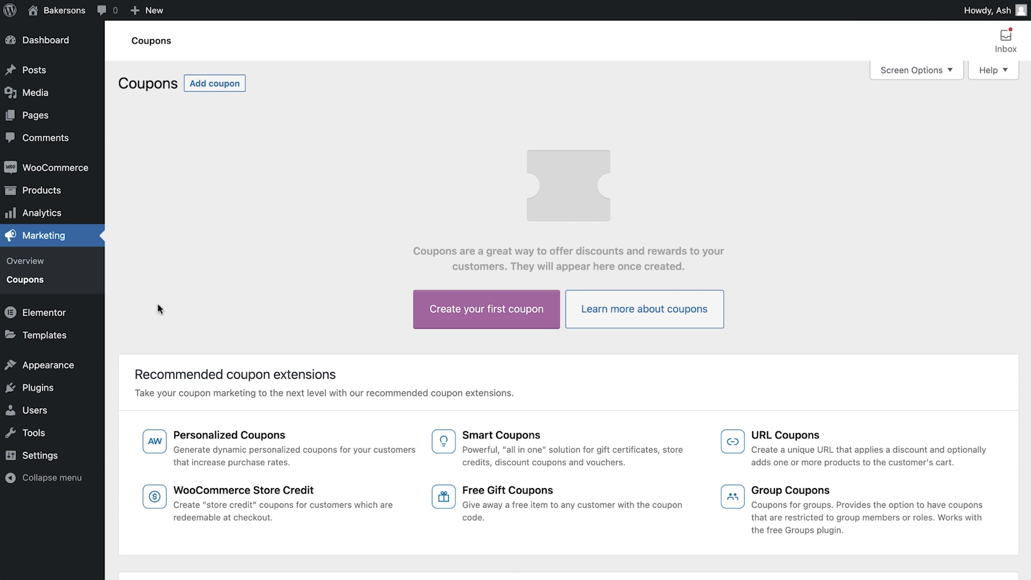
pyautogui.click(494, 322)
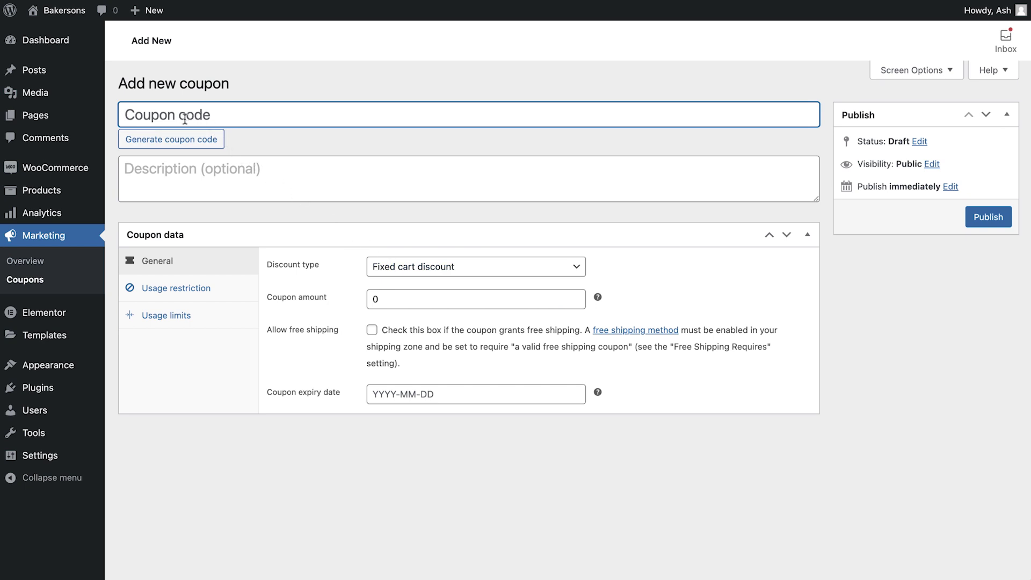
# Generate the coupon code, describe it as '10% Discount', and set a 10 percentage discount
pyautogui.click(160, 144)
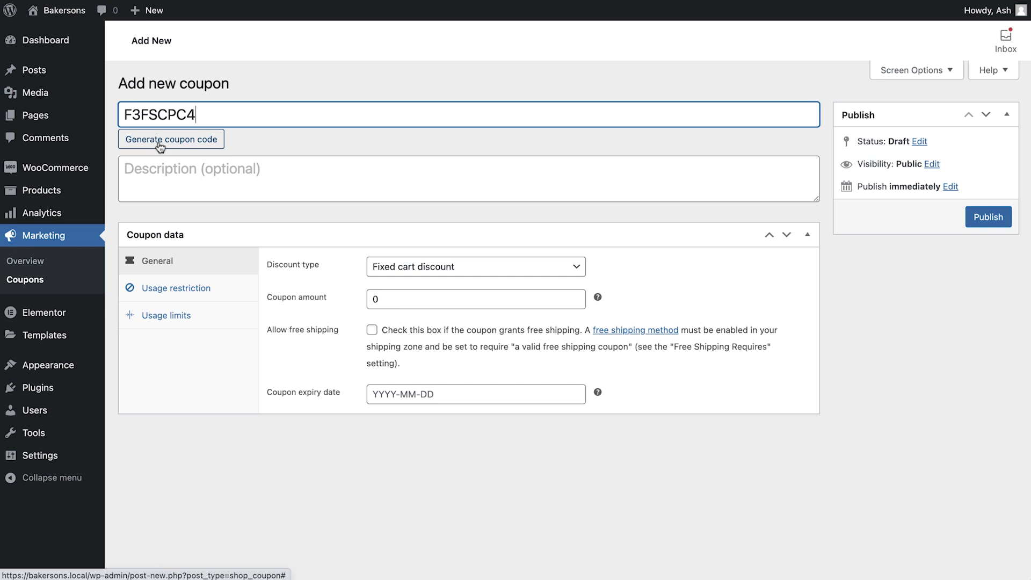
pyautogui.click(131, 168)
pyautogui.write('10% ')
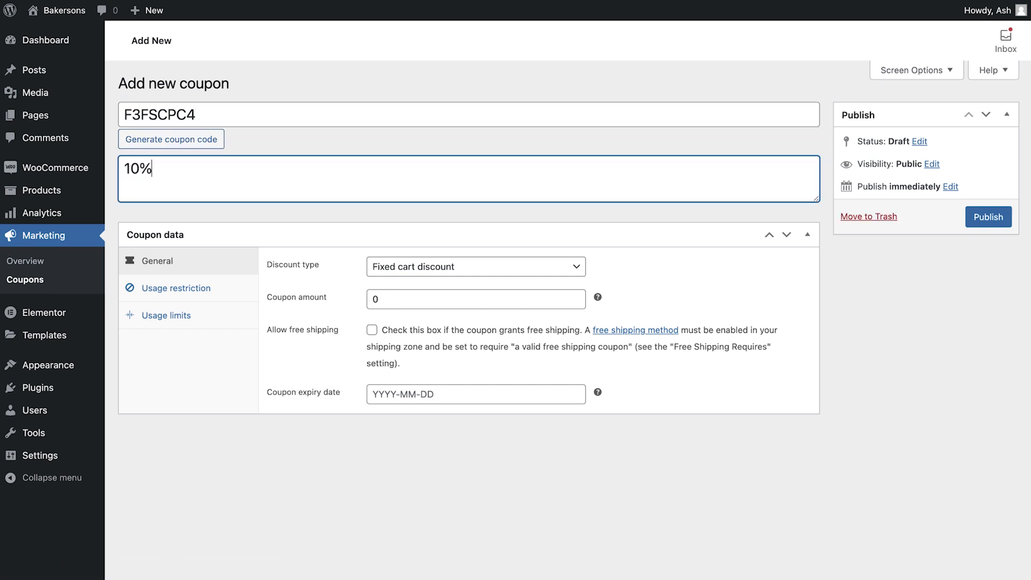
pyautogui.write('Discount')
pyautogui.click(570, 269)
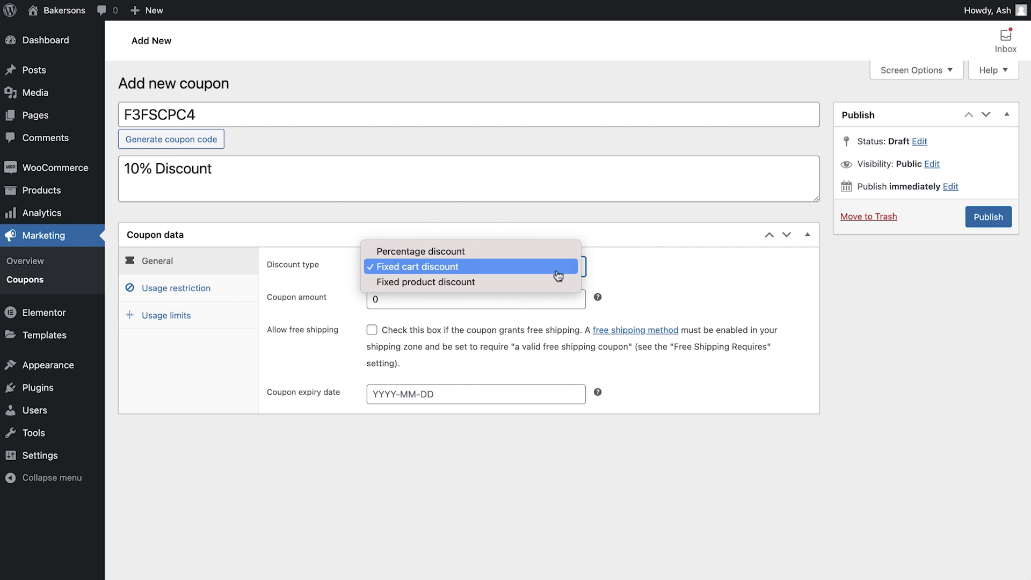
pyautogui.click(535, 252)
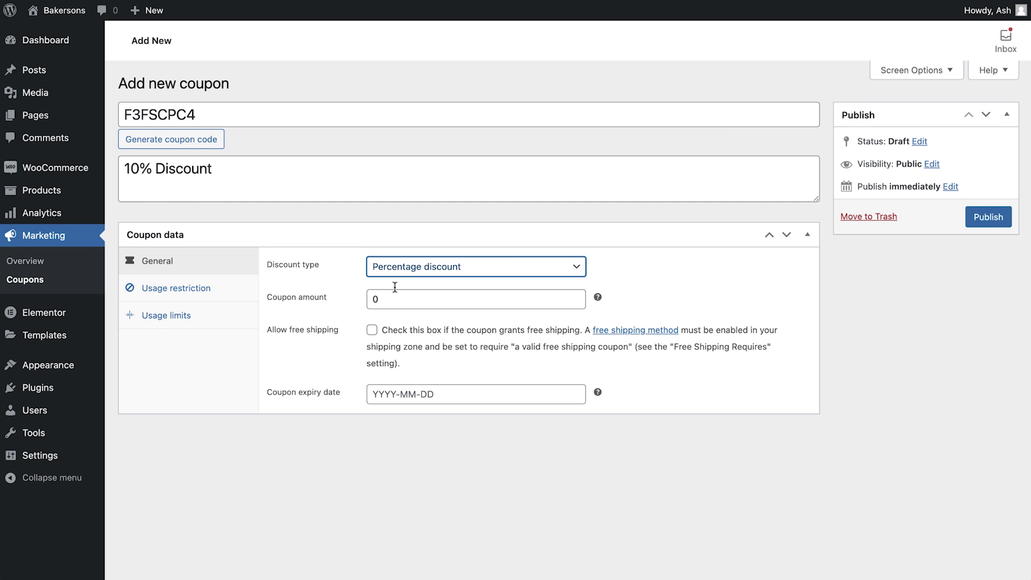
pyautogui.click(372, 299)
pyautogui.write('1')
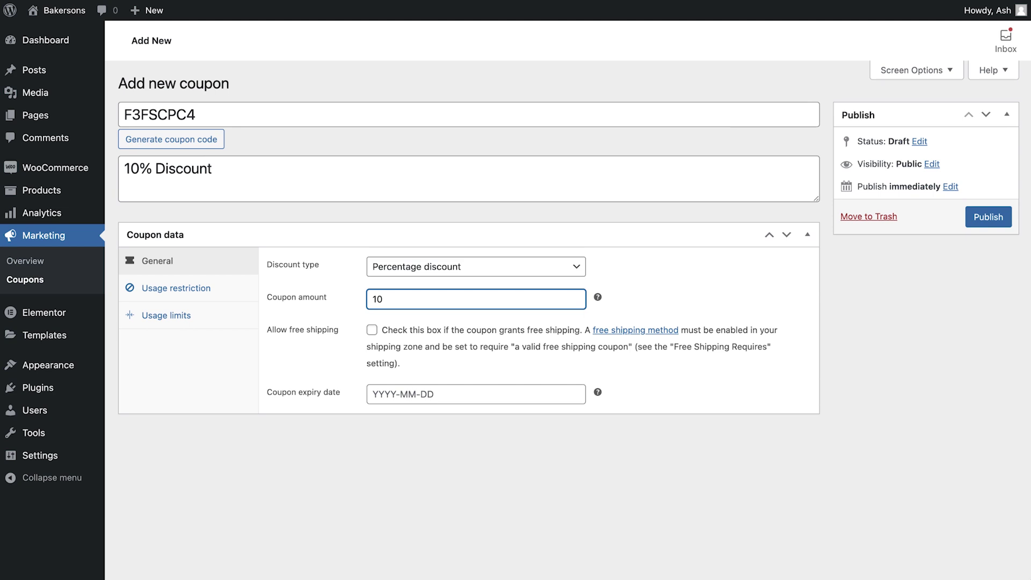
pyautogui.click(373, 335)
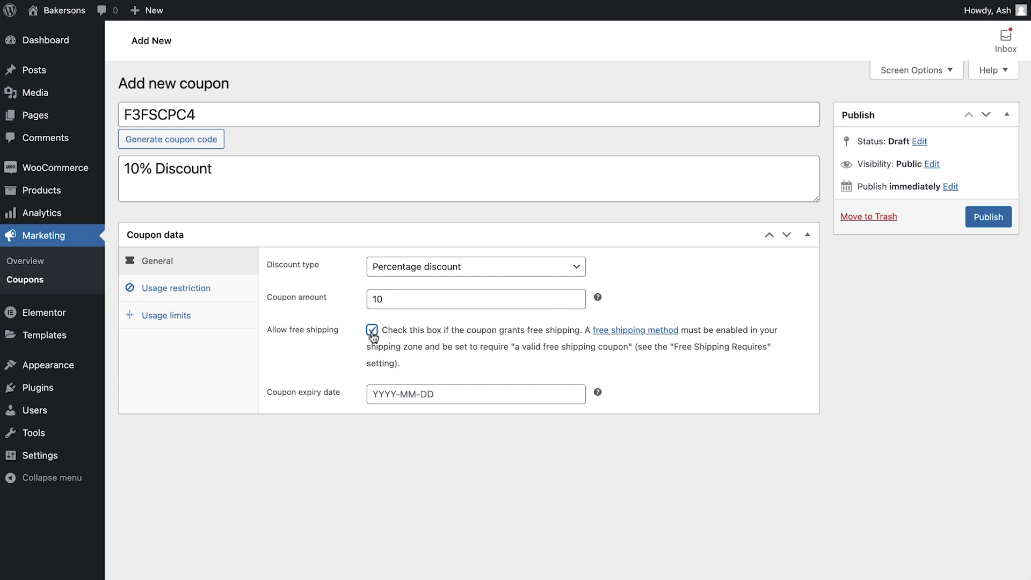
pyautogui.click(372, 331)
pyautogui.click(471, 394)
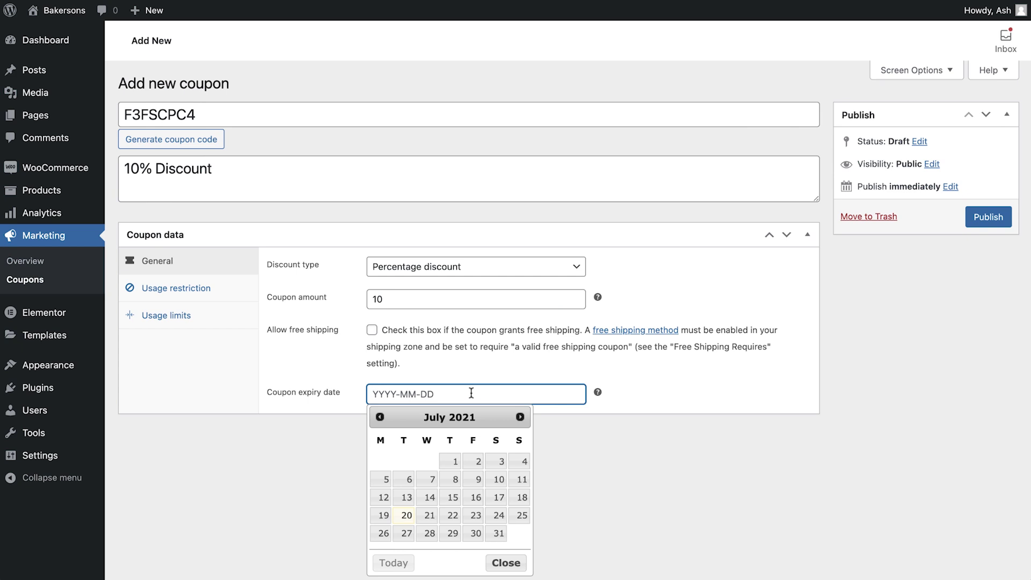
pyautogui.click(452, 370)
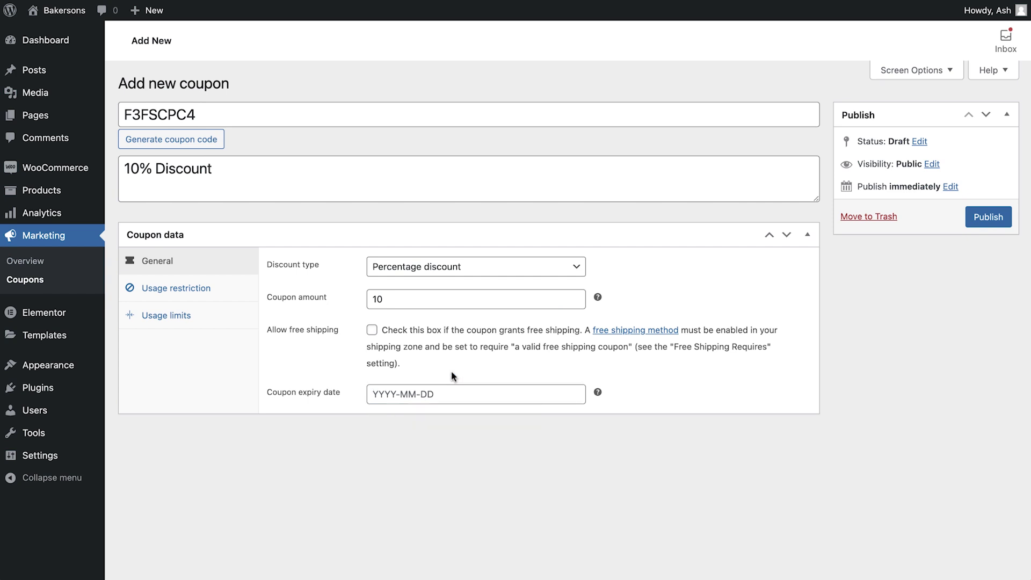
# In the coupon's usage restrictions, tick Individual use only
pyautogui.click(223, 295)
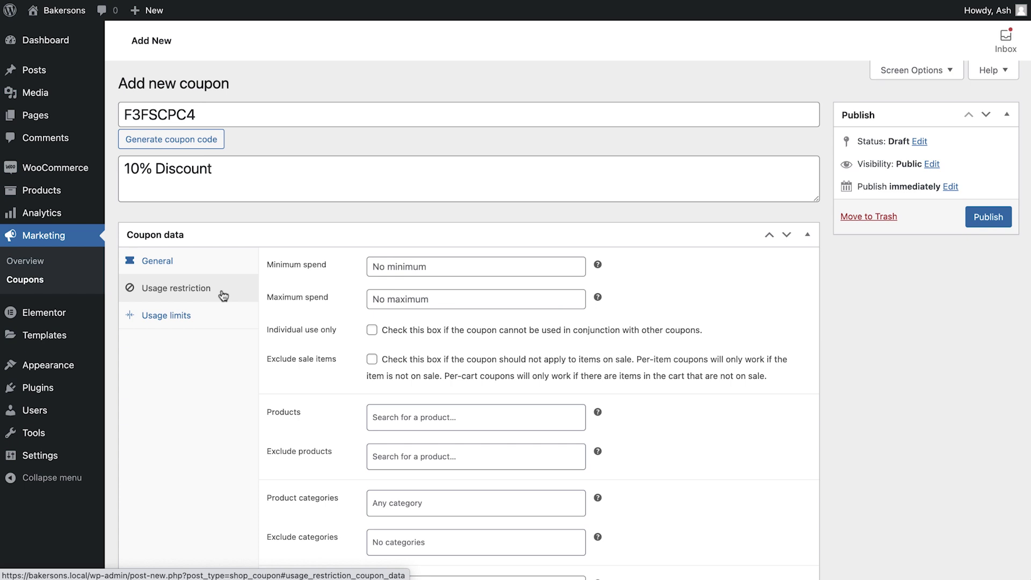
pyautogui.click(433, 267)
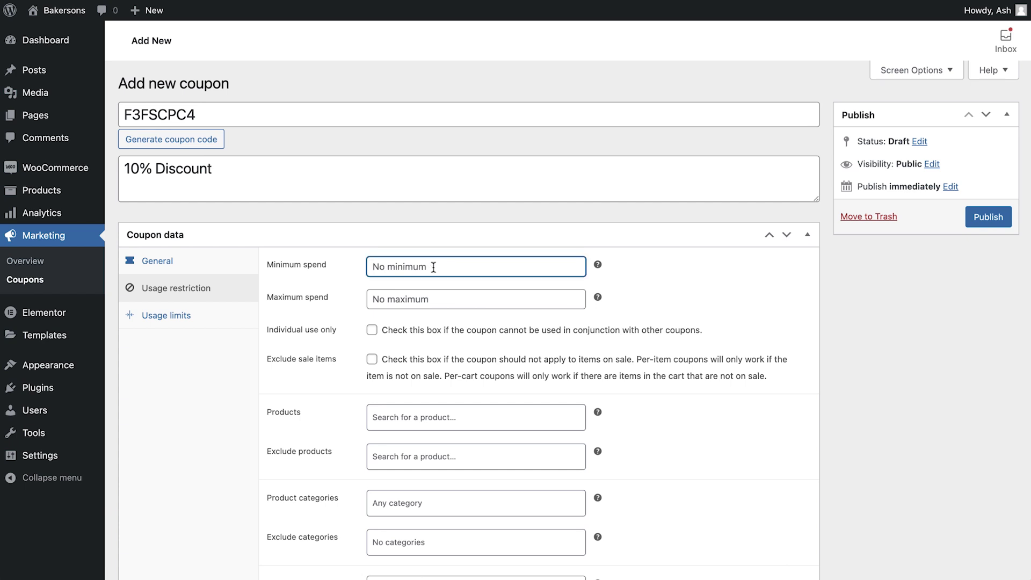
pyautogui.click(427, 300)
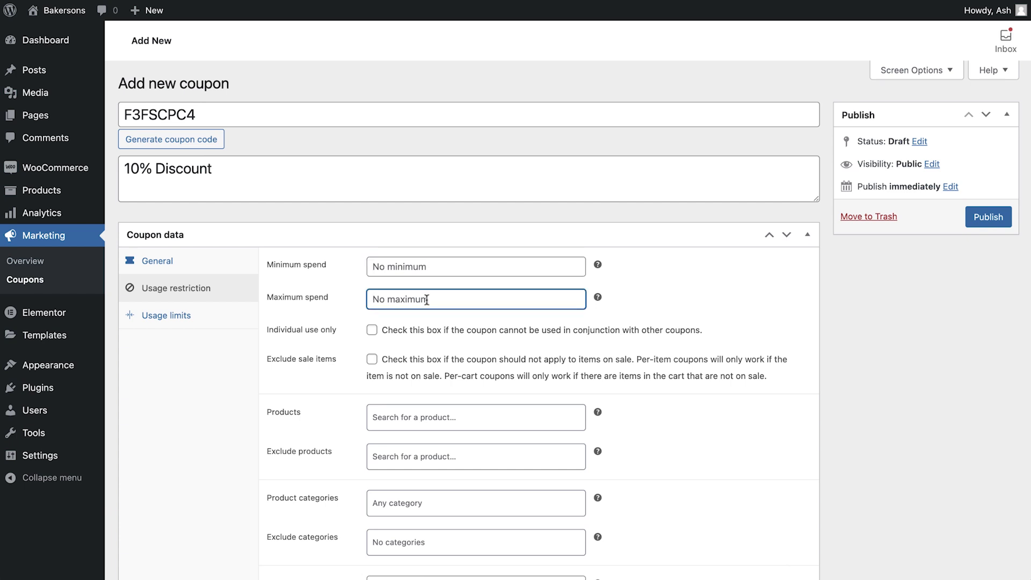
pyautogui.click(372, 332)
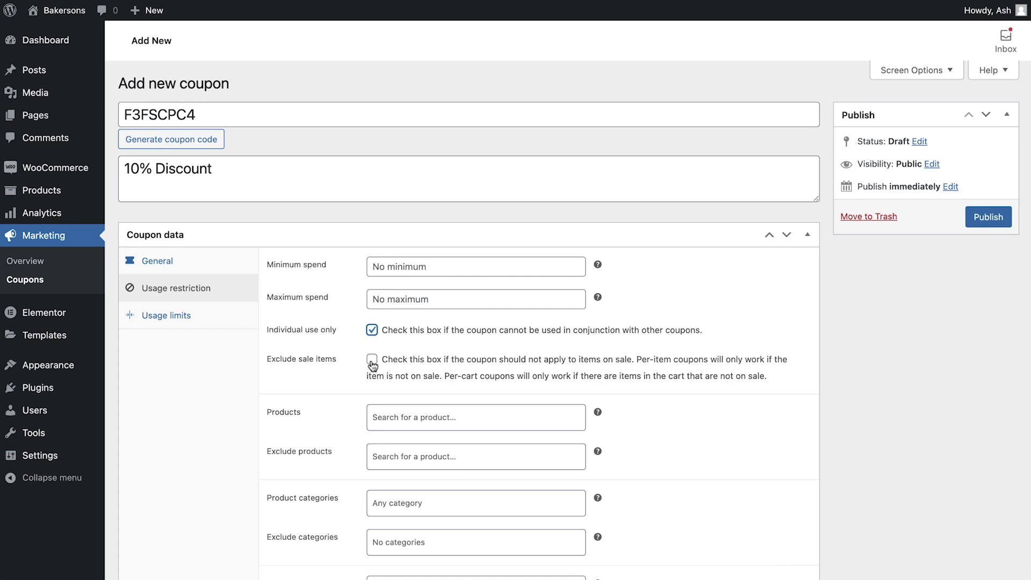
pyautogui.scroll(-1, 624, 434)
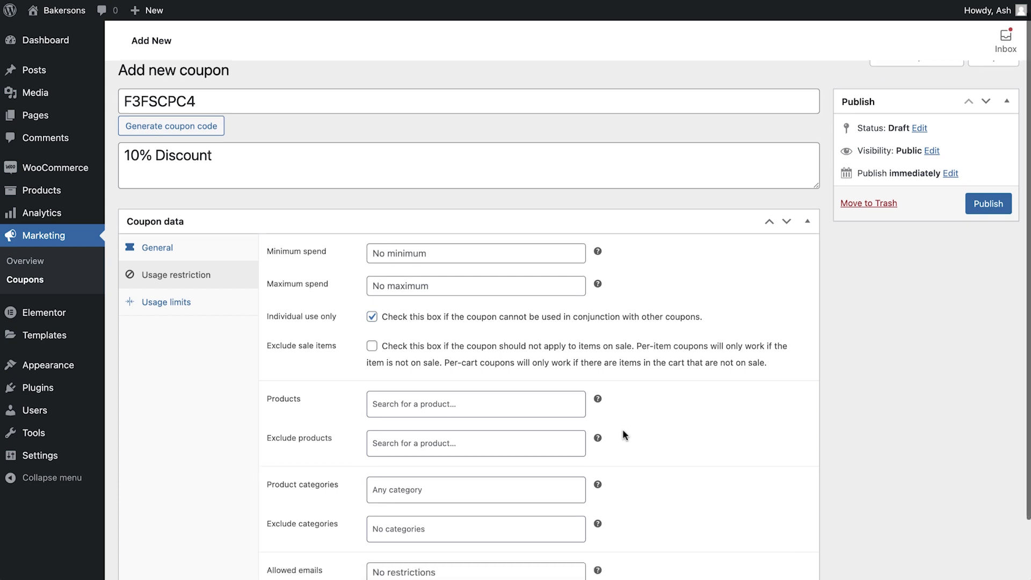
pyautogui.scroll(-3, 623, 434)
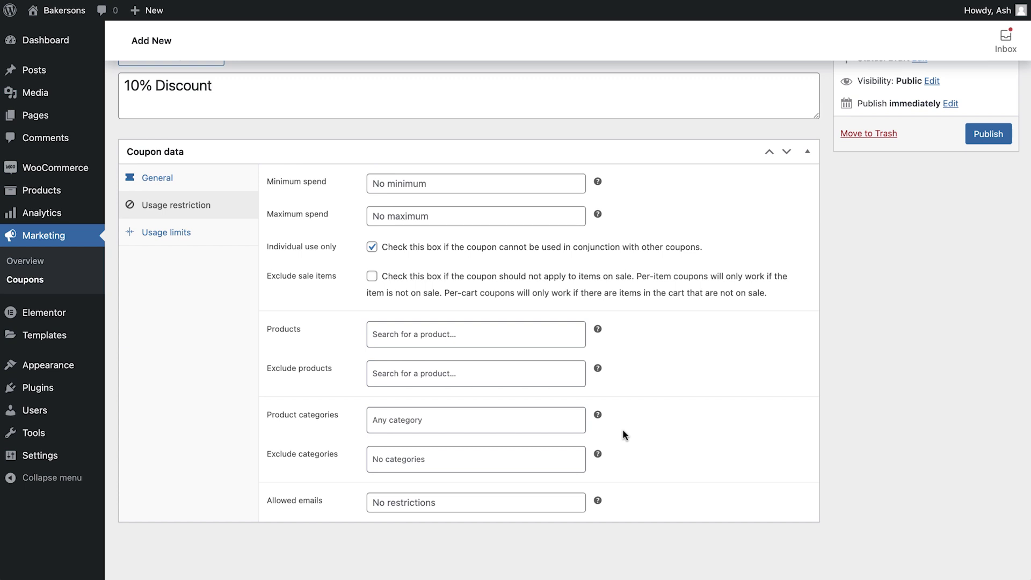
pyautogui.click(491, 335)
pyautogui.write('Bre')
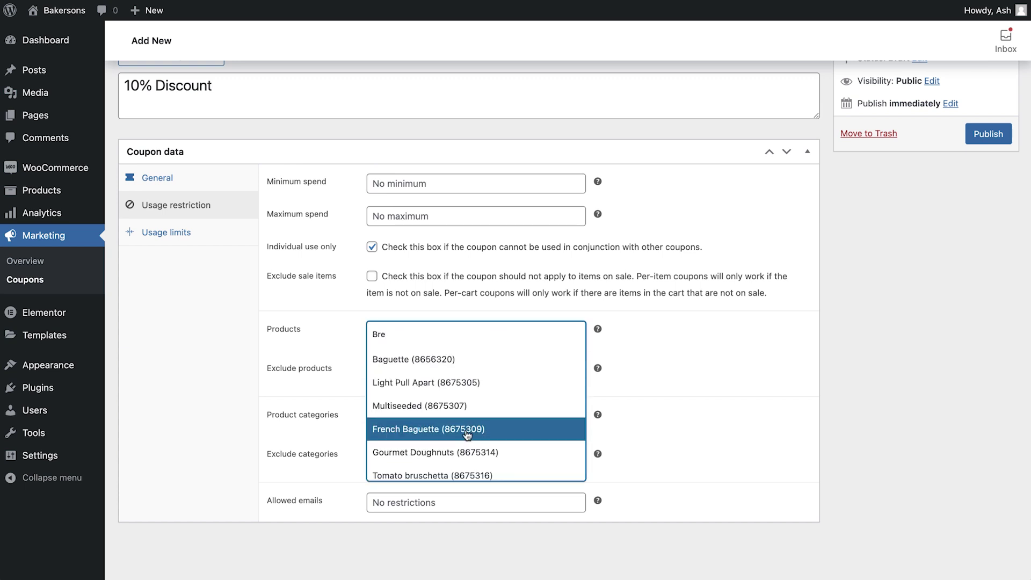
pyautogui.hotkey('ctrl', 'a')
pyautogui.hotkey('ctrl', 'x')
pyautogui.click(563, 370)
pyautogui.hotkey('ctrl', 'v')
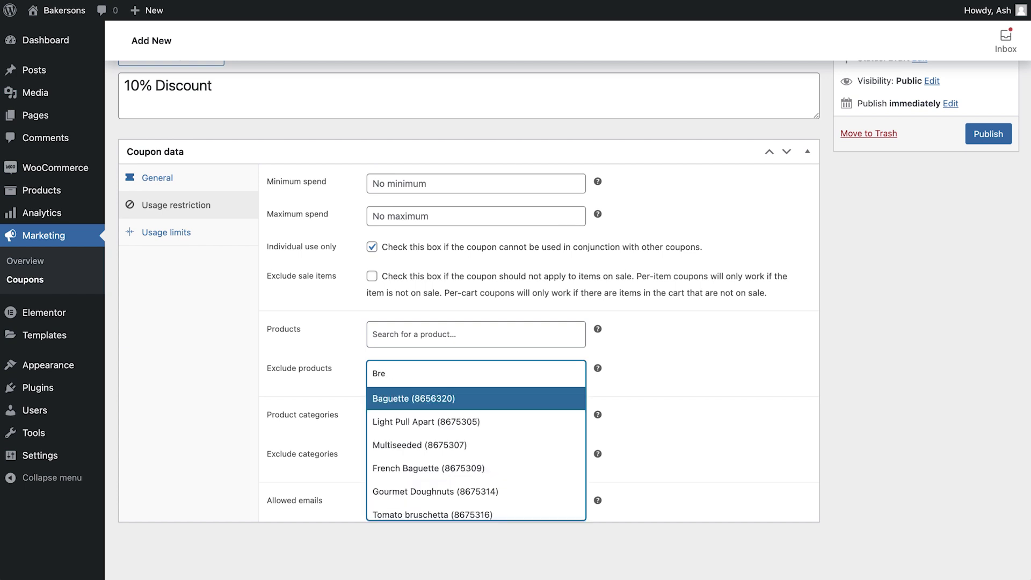
pyautogui.click(511, 373)
pyautogui.click(503, 419)
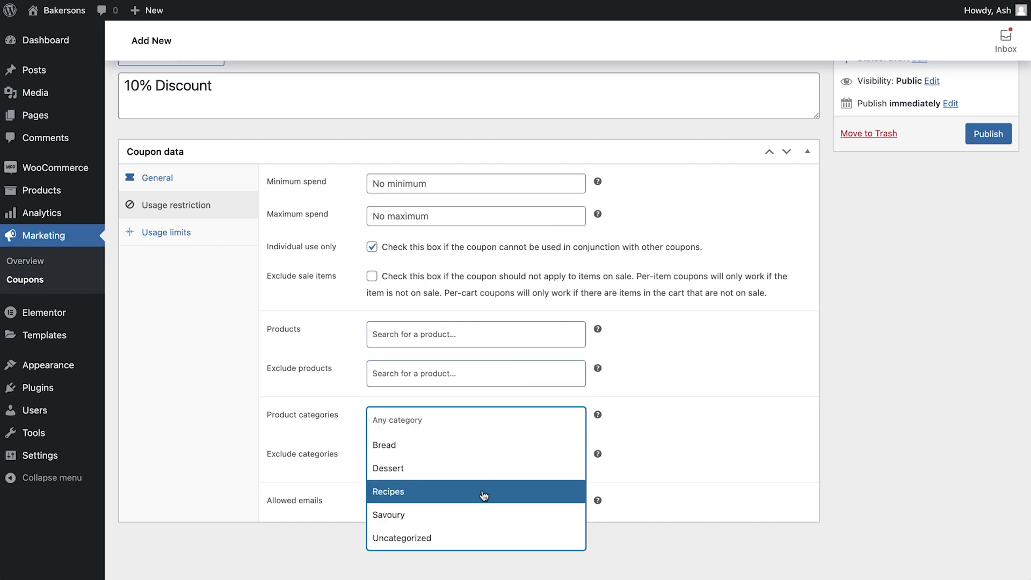
pyautogui.click(467, 458)
pyautogui.click(468, 459)
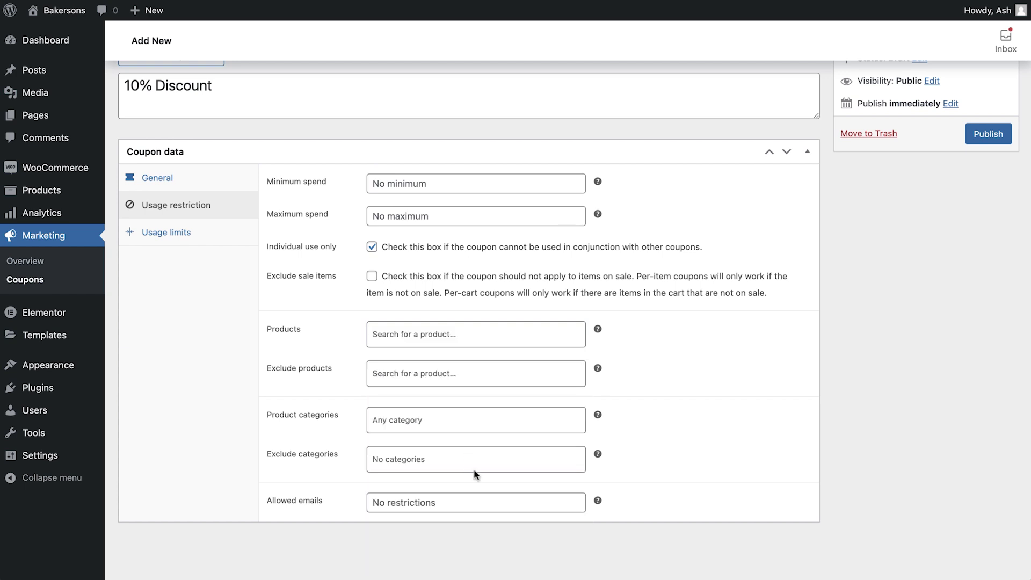
pyautogui.click(518, 508)
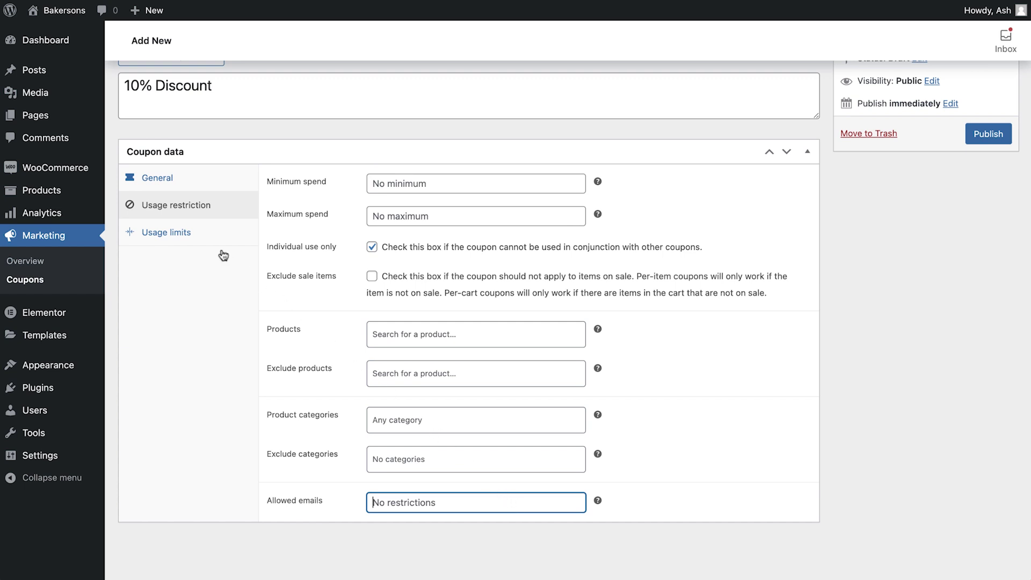
# Try usage limits of 5 per coupon and 5 items, then clear them again
pyautogui.click(207, 233)
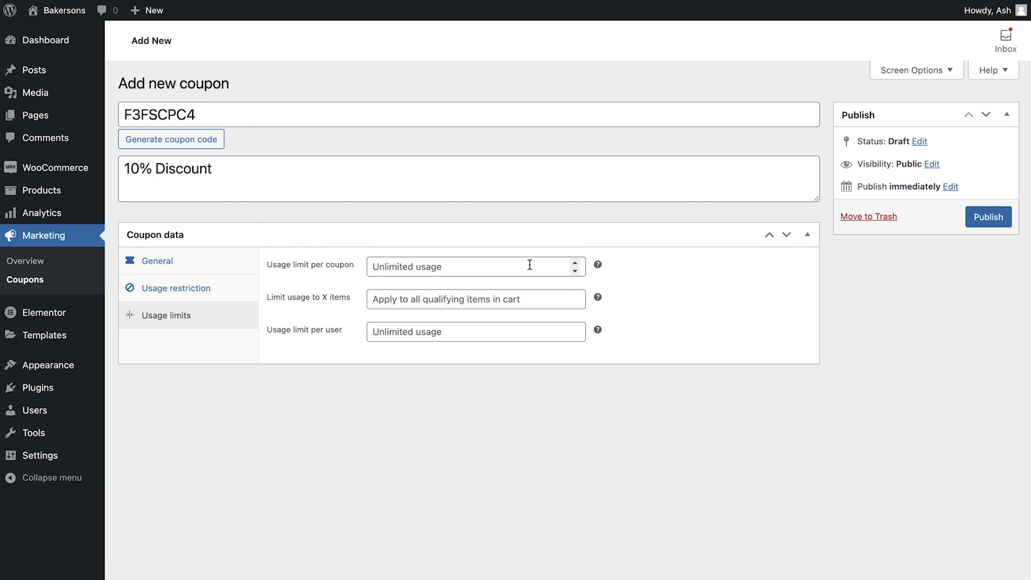
pyautogui.click(575, 265)
pyautogui.write('5')
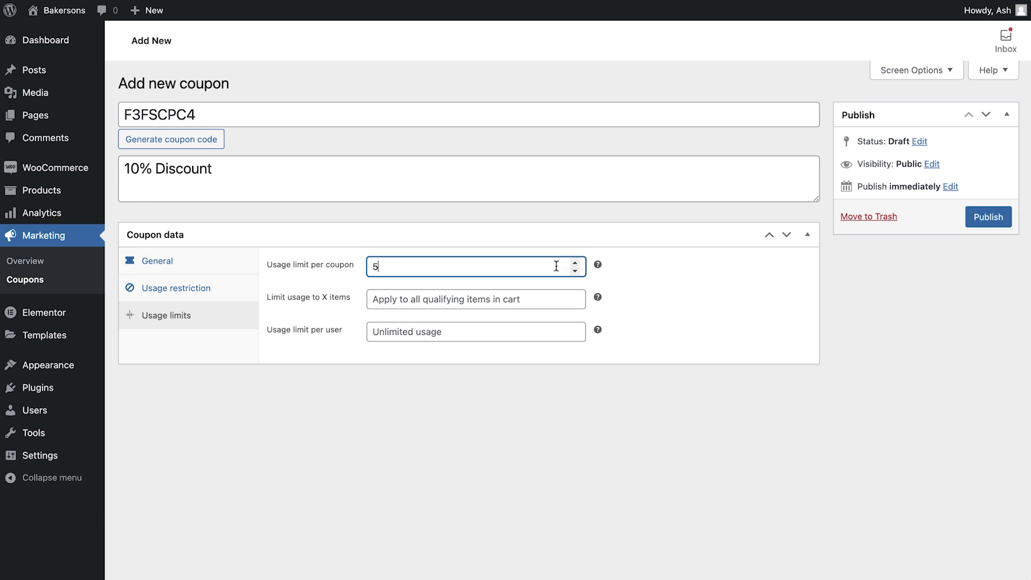
pyautogui.press('BackSpace')
pyautogui.click(578, 292)
pyautogui.write('5')
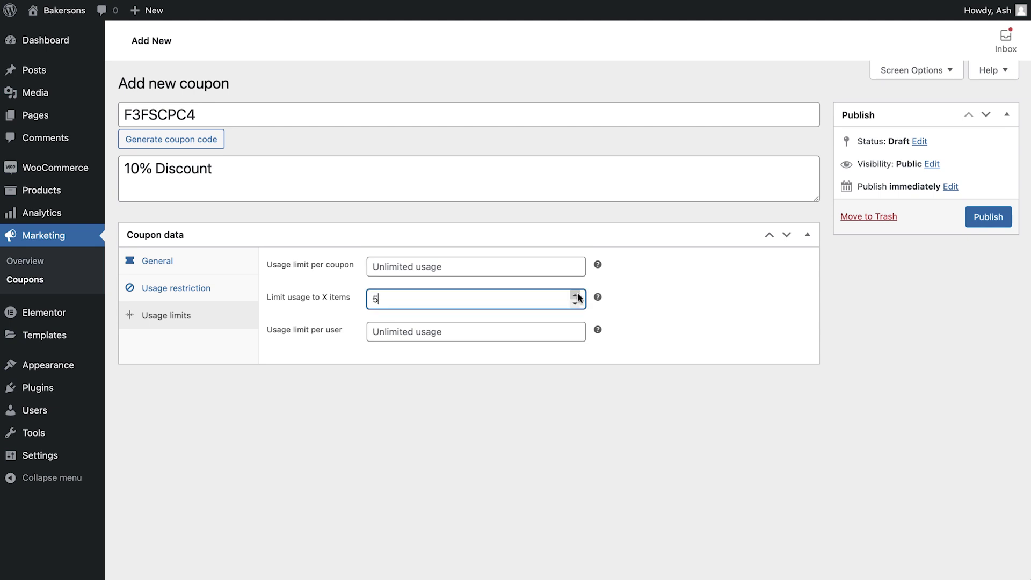
pyautogui.press('BackSpace')
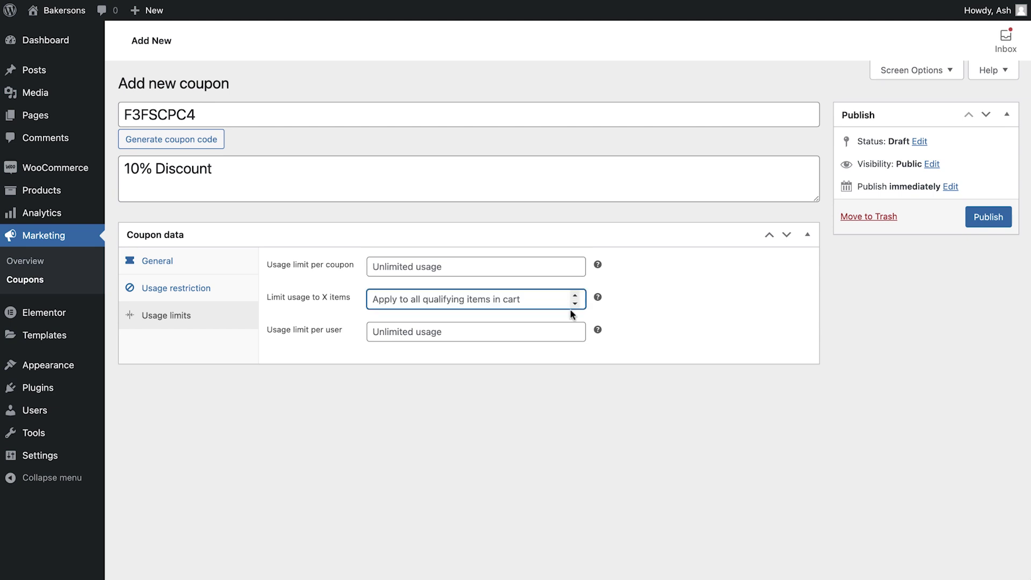
# Limit the coupon to 1 use per user and publish it
pyautogui.click(576, 328)
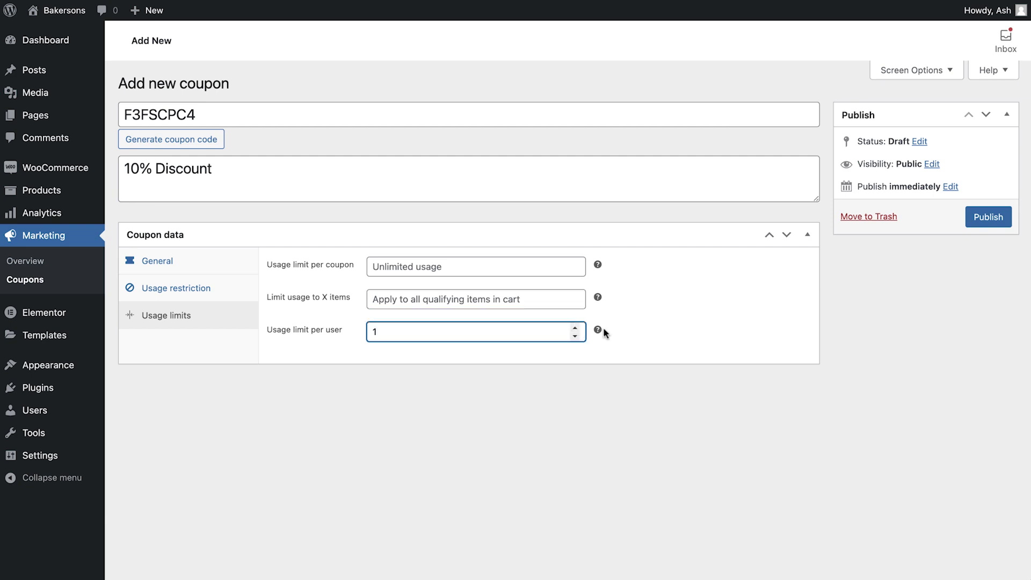
pyautogui.click(638, 331)
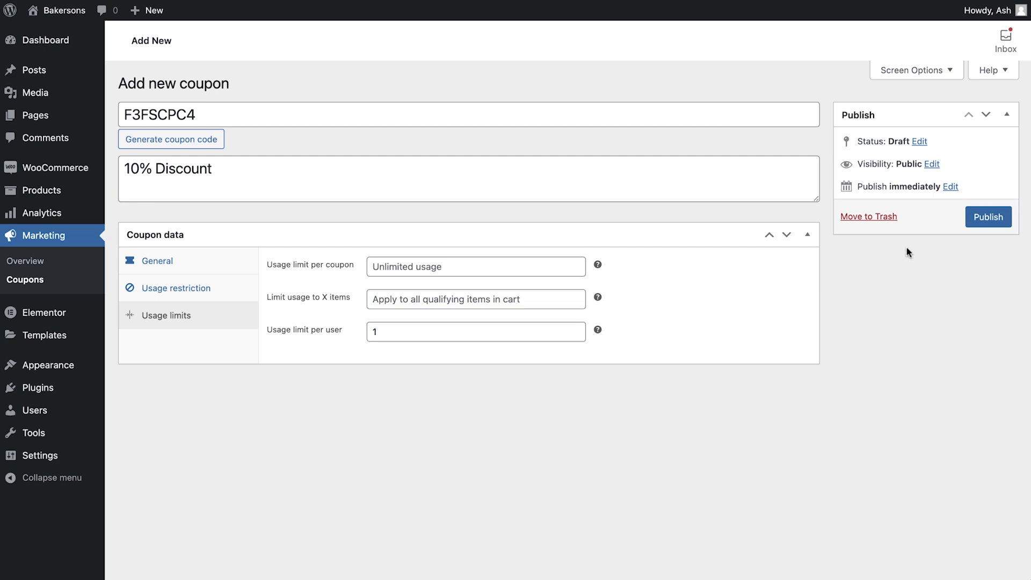
pyautogui.click(990, 217)
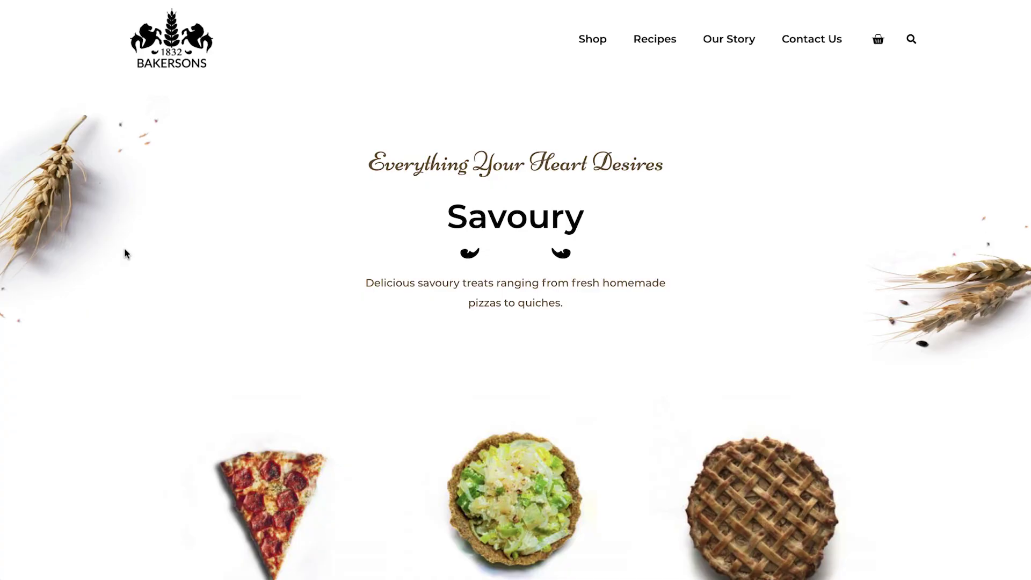
# Add the Crispy Italian Pizza to the cart and apply coupon F3FSCPC4, giving £6.14
pyautogui.scroll(-6, 125, 252)
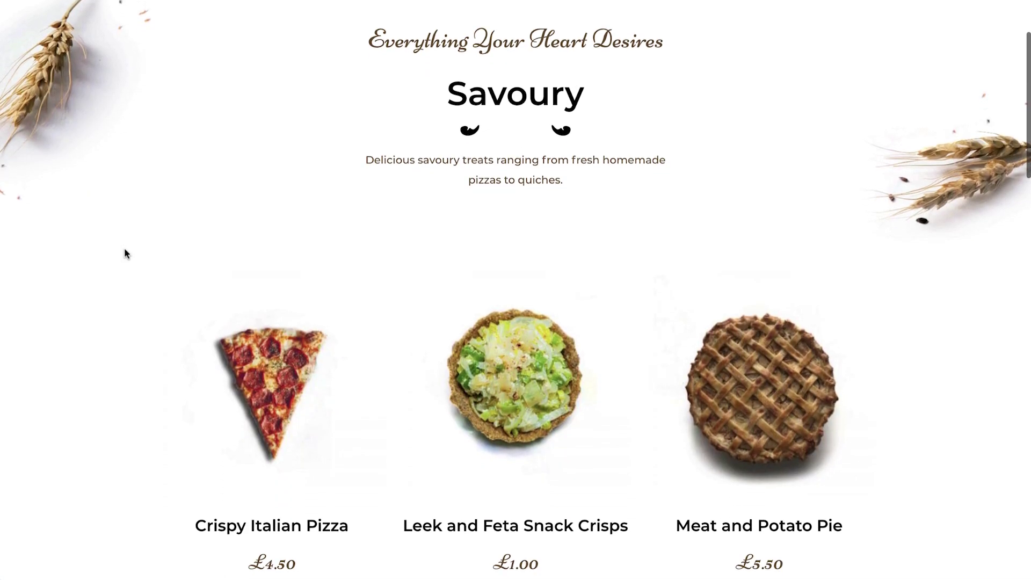
pyautogui.scroll(-1, 124, 253)
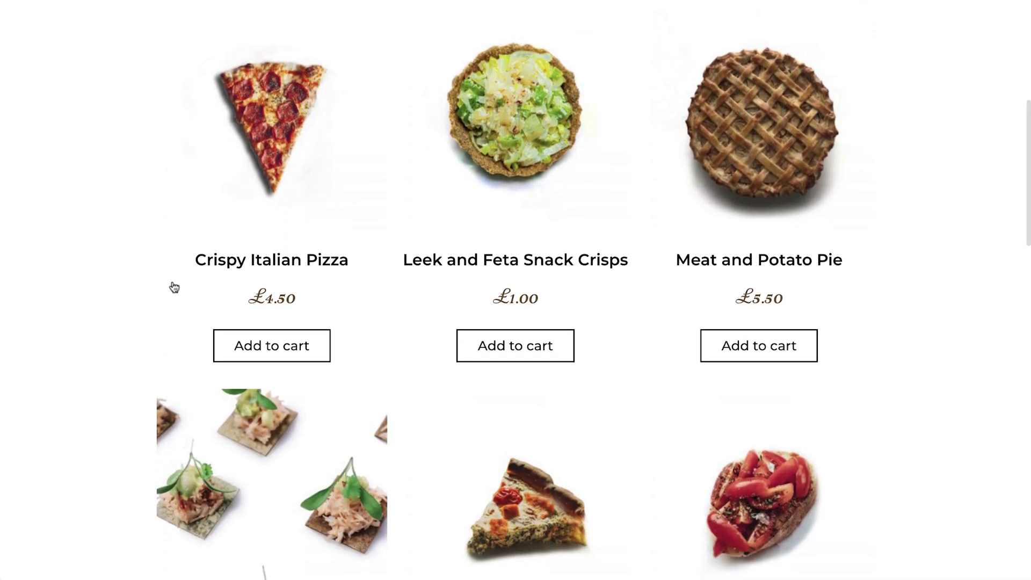
pyautogui.click(274, 344)
pyautogui.scroll(-5, 120, 509)
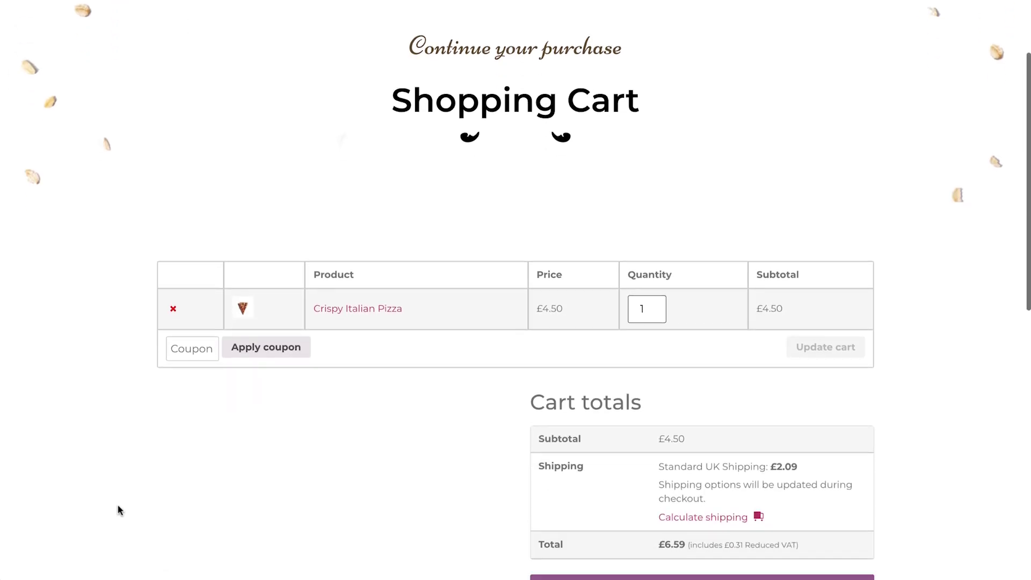
pyautogui.click(193, 209)
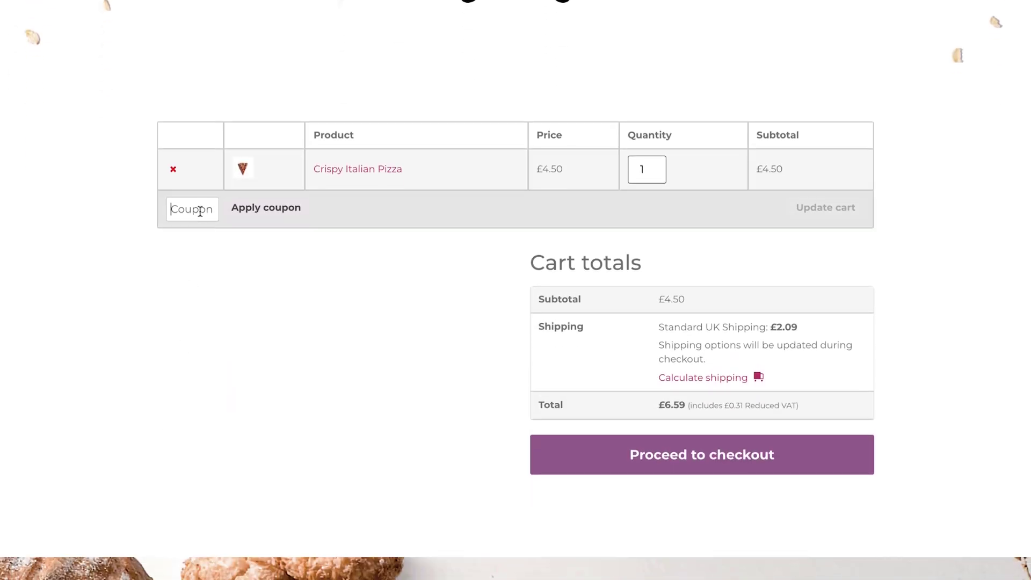
pyautogui.hotkey('ctrl', 'v')
pyautogui.click(263, 211)
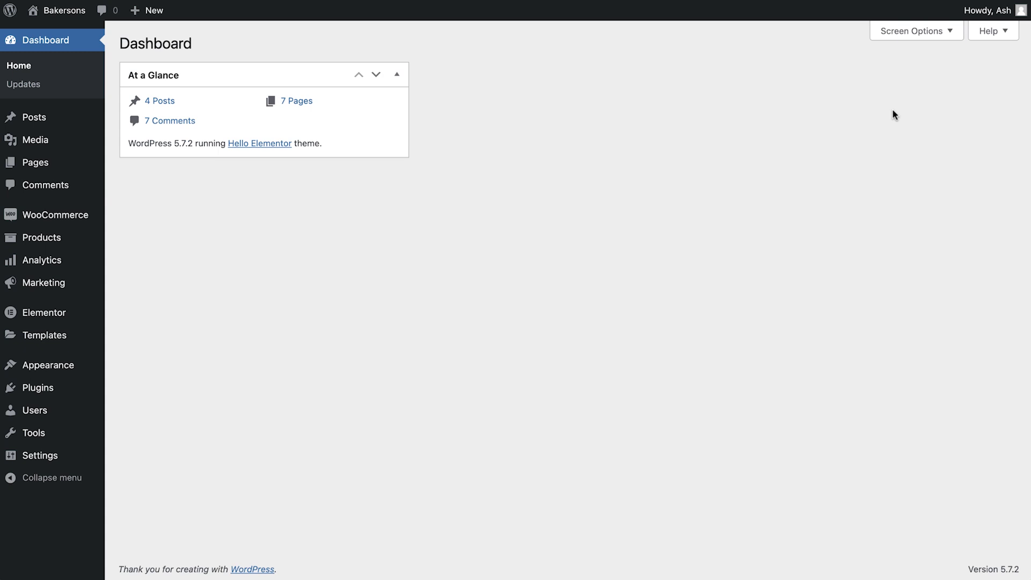
# Enable the WooCommerce Status widget on the Dashboard through Screen Options
pyautogui.click(913, 36)
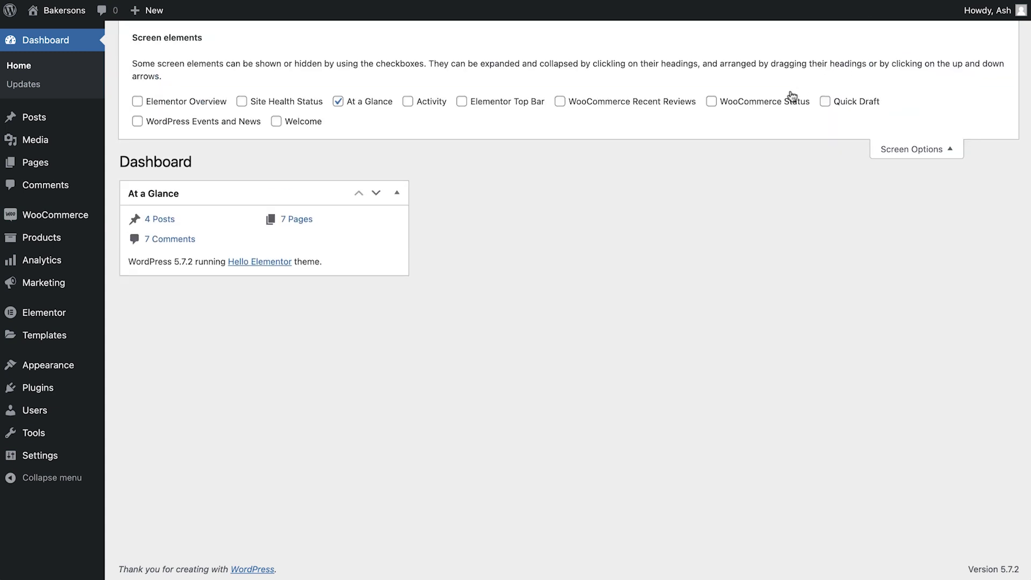
pyautogui.click(765, 104)
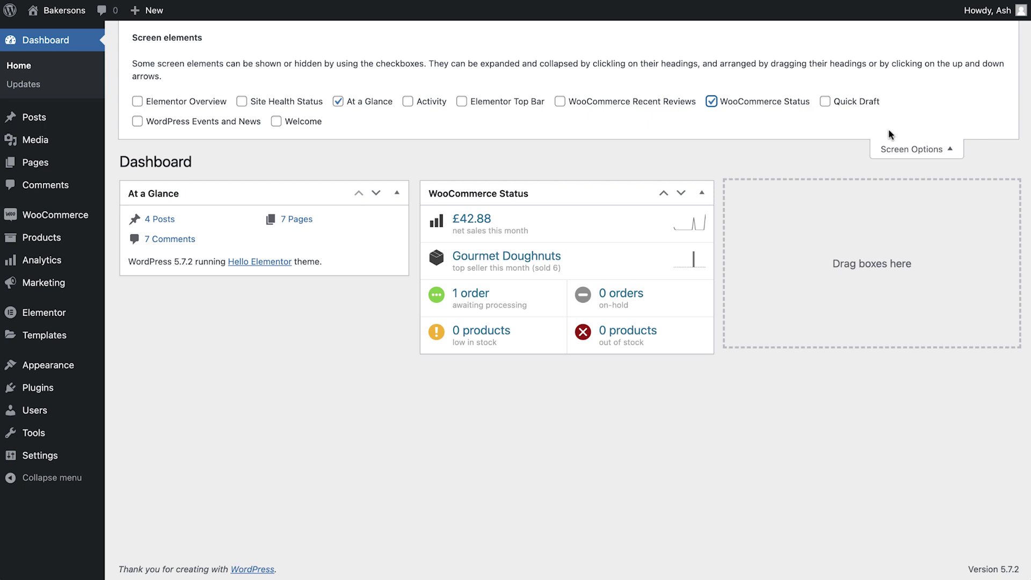
pyautogui.click(941, 150)
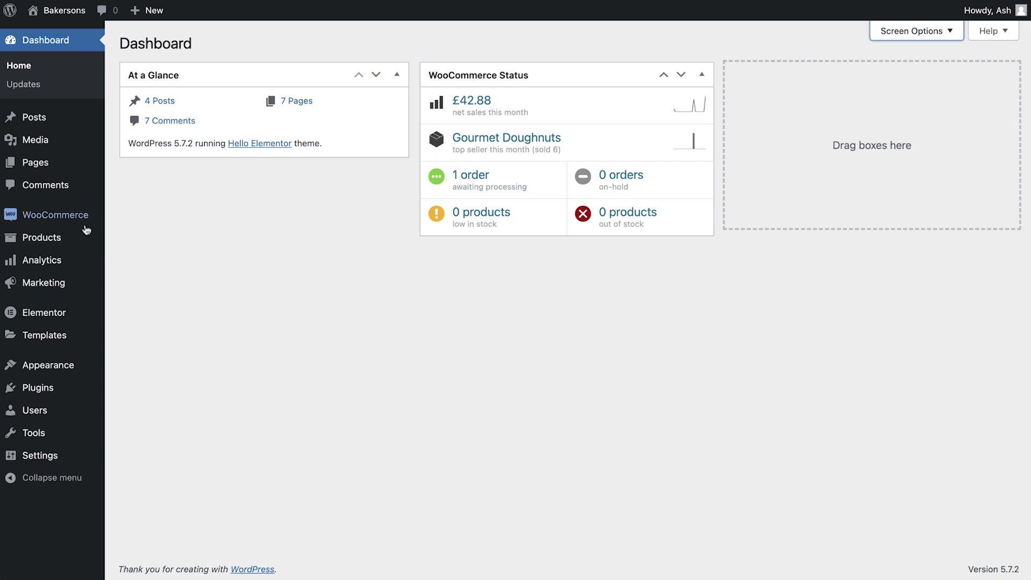
# Go to the WooCommerce Orders list, where order #1447 (£5.74) is still Processing
pyautogui.moveTo(65, 230)
pyautogui.click(135, 237)
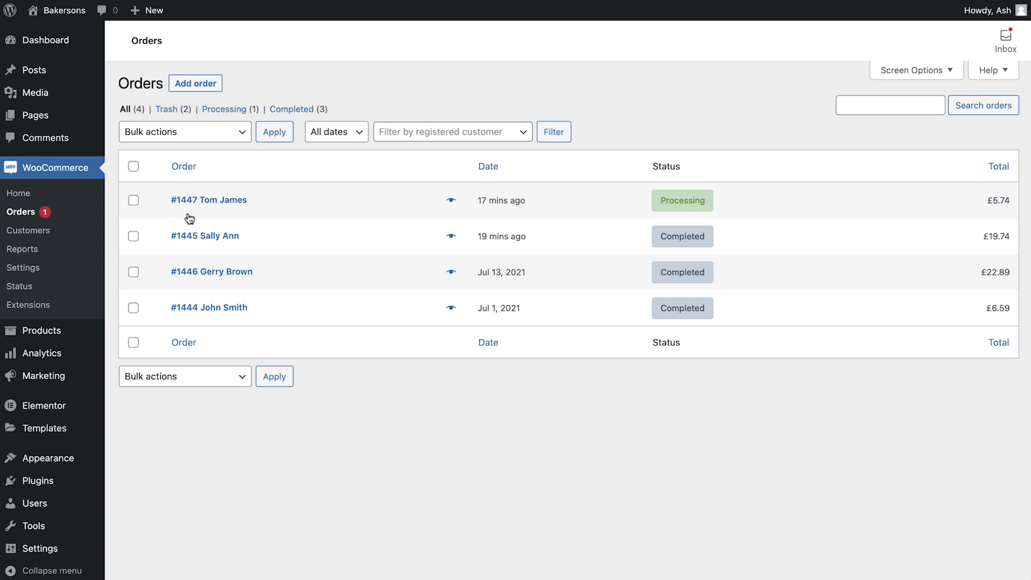
# Change order #1447's status from Processing to Completed and update the order
pyautogui.click(215, 208)
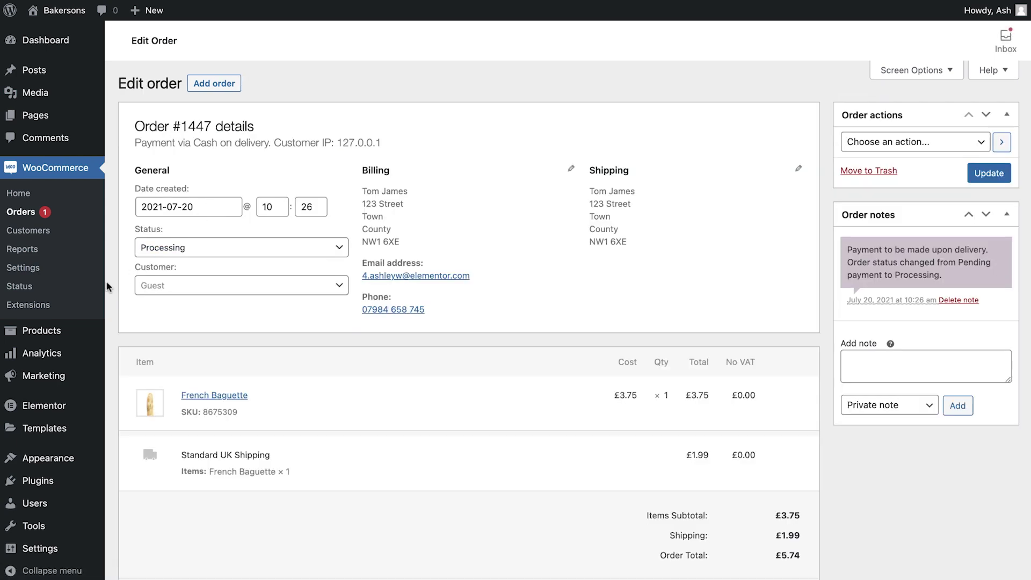
pyautogui.scroll(-6, 107, 287)
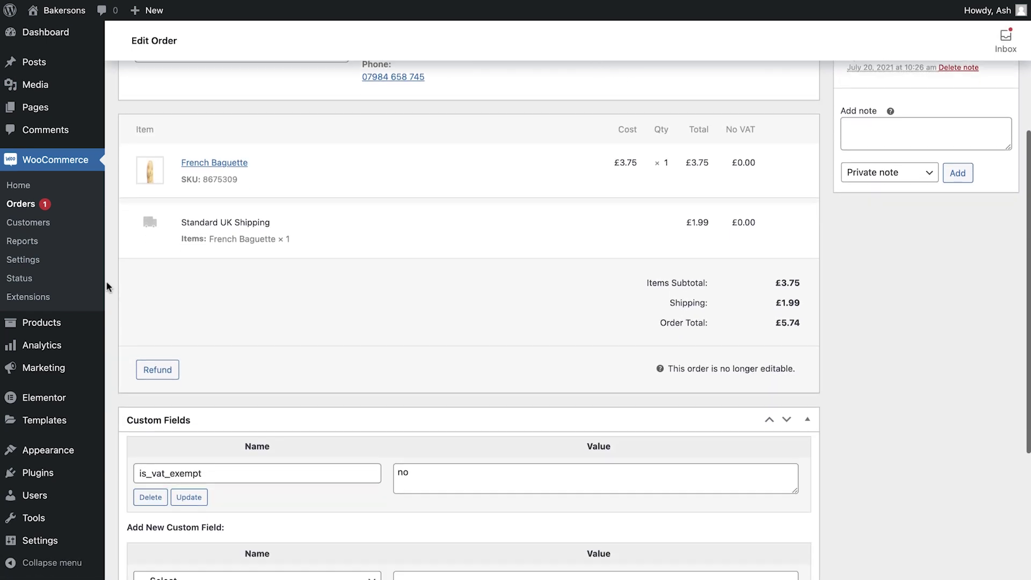
pyautogui.scroll(3, 107, 287)
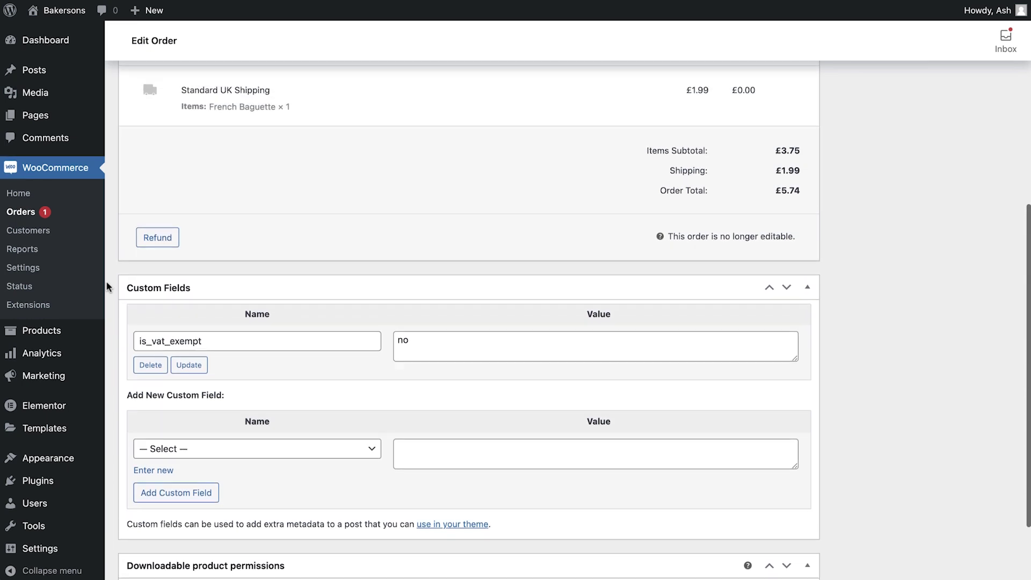
pyautogui.scroll(5, 107, 287)
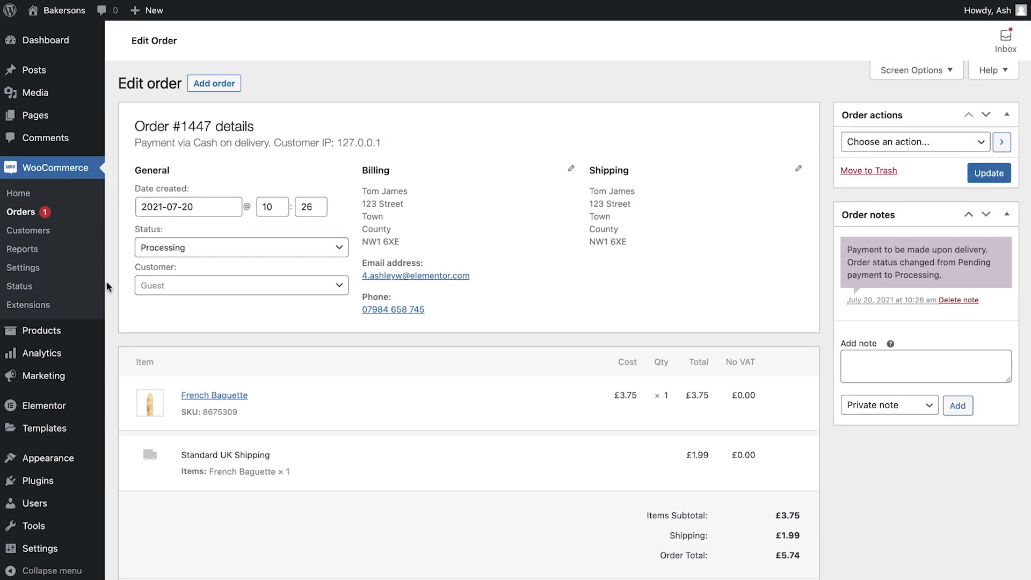
pyautogui.click(340, 253)
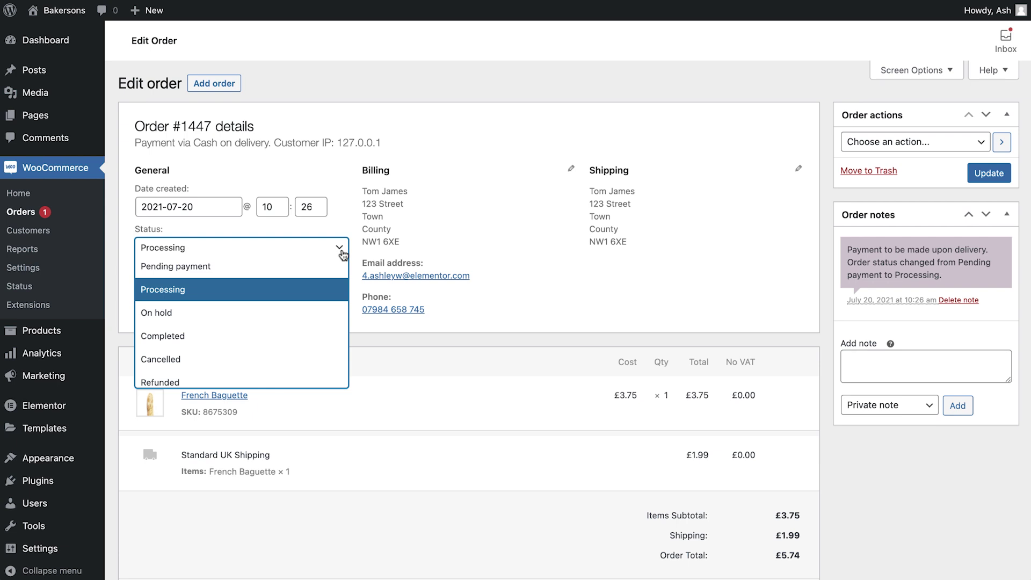
pyautogui.click(303, 336)
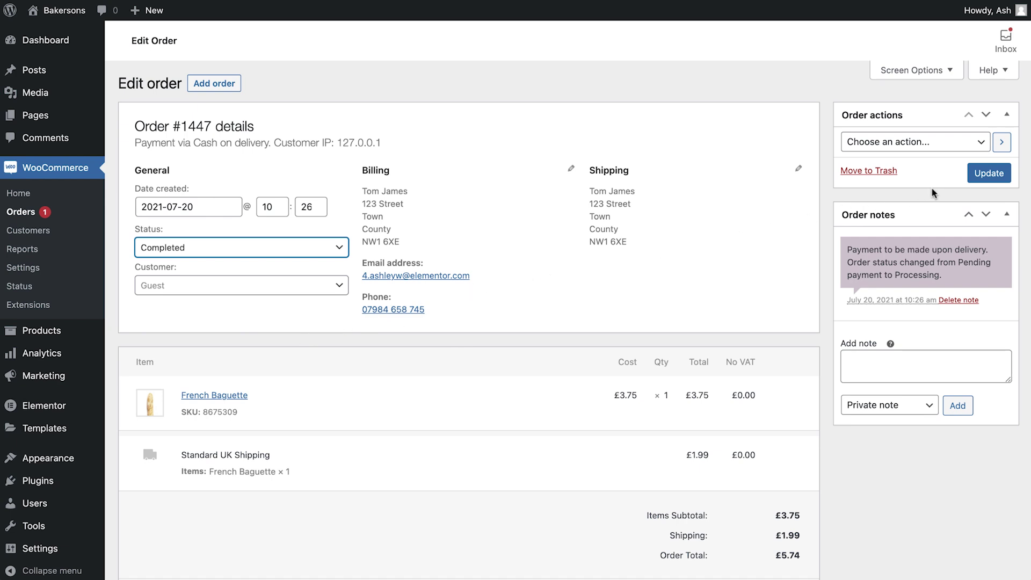
pyautogui.click(986, 175)
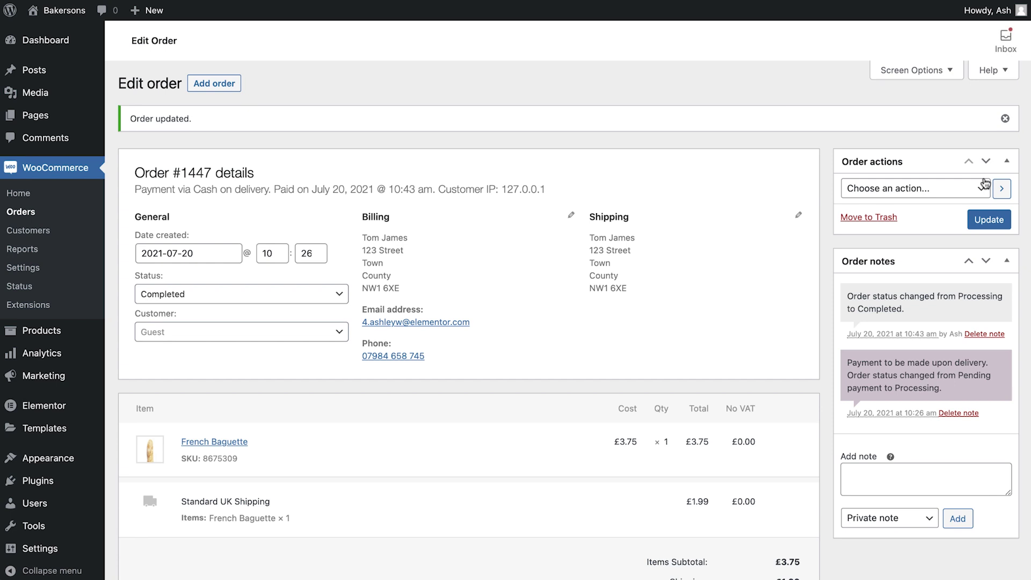
pyautogui.click(982, 192)
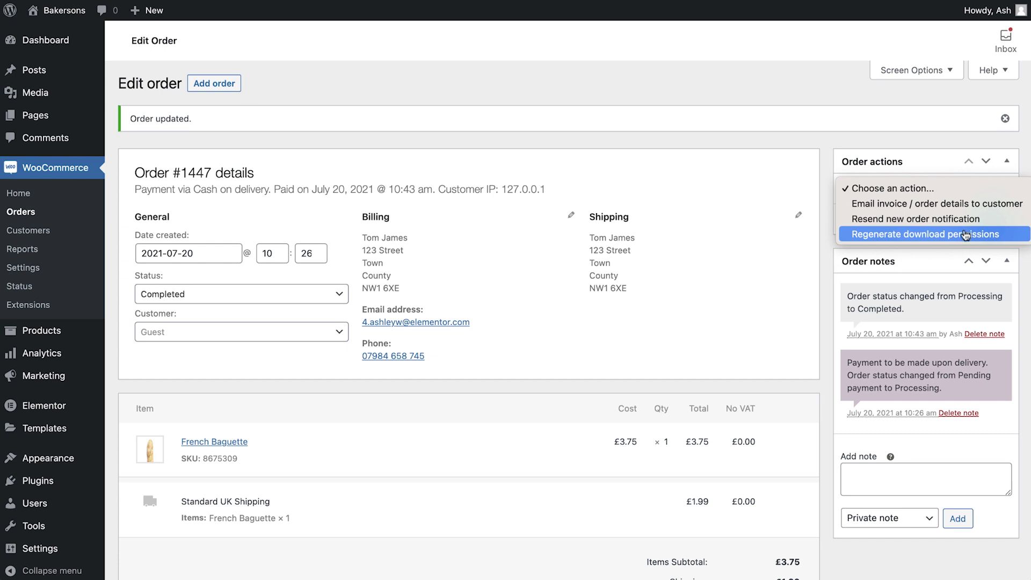
pyautogui.click(972, 190)
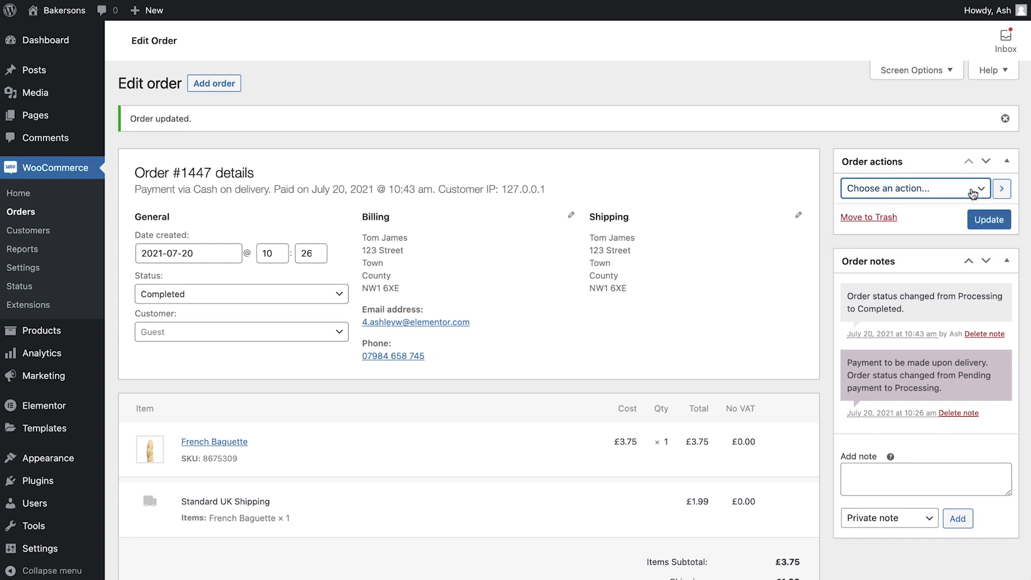
# Add the note to customer 'Thanks for your order. We've just shipped it and it will be with you soon.' and update the order
pyautogui.click(908, 477)
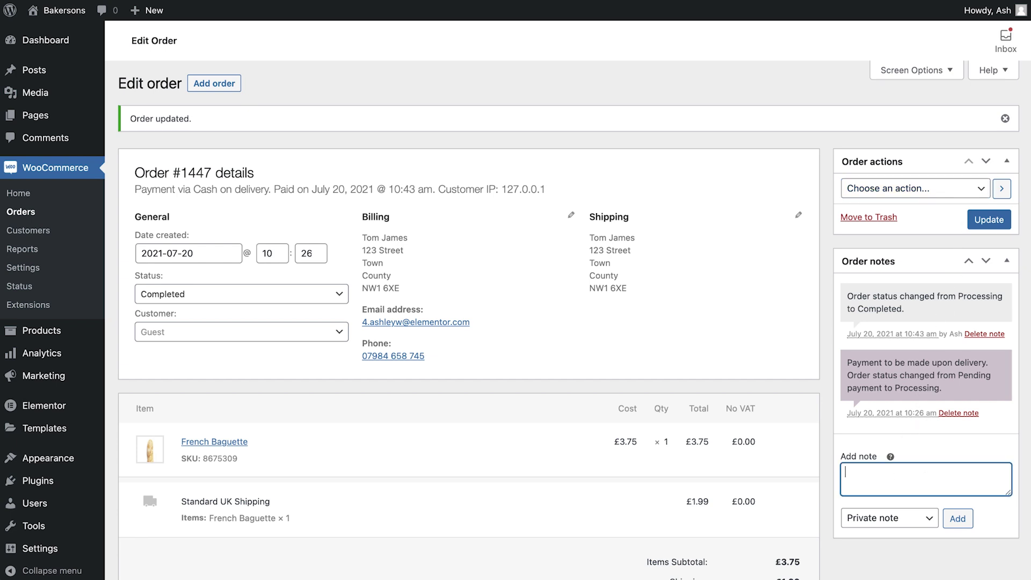
pyautogui.write("Thanks for your order. We've just sh")
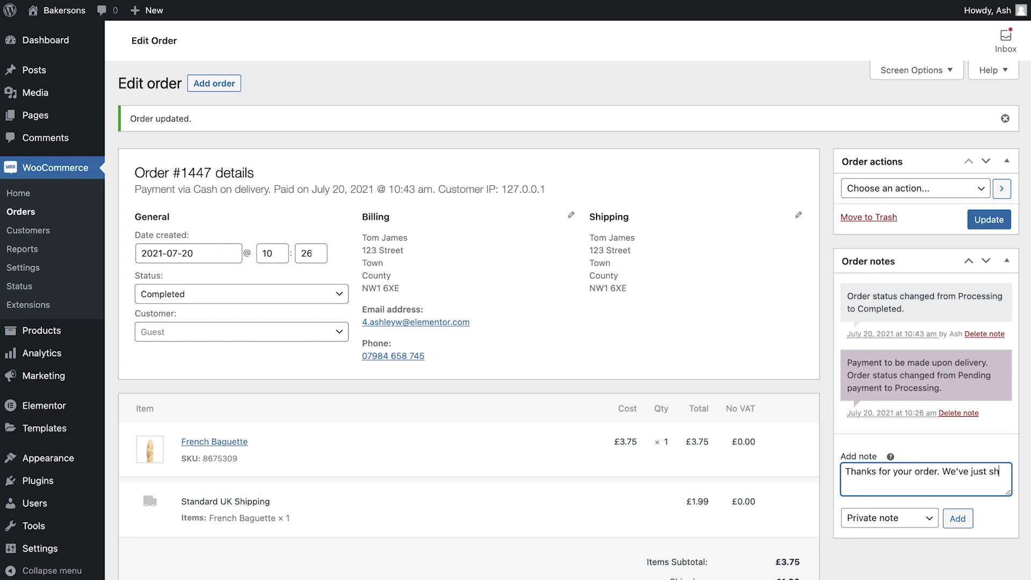
pyautogui.write('ipped it and it will b')
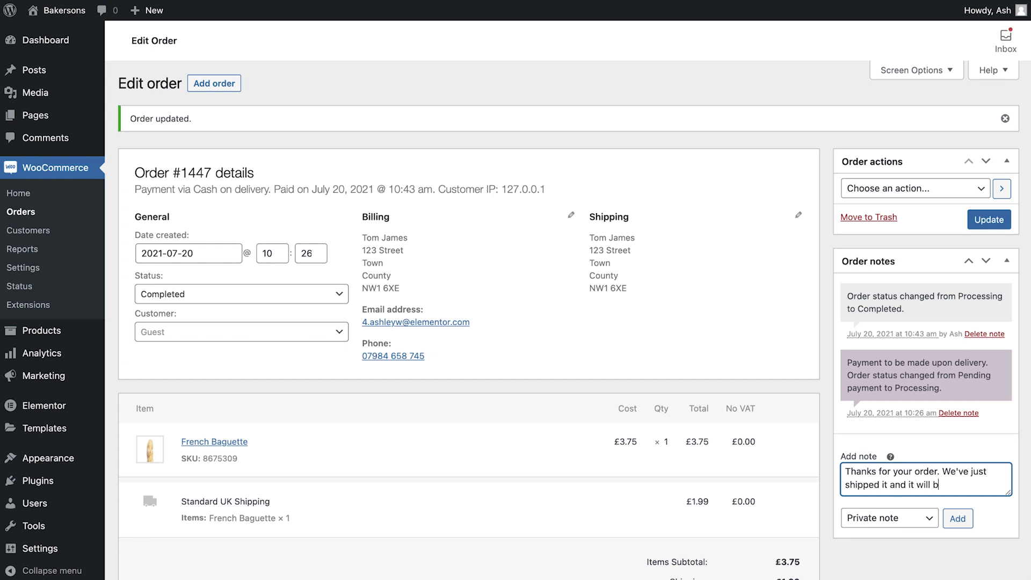
pyautogui.write('e with you soon.')
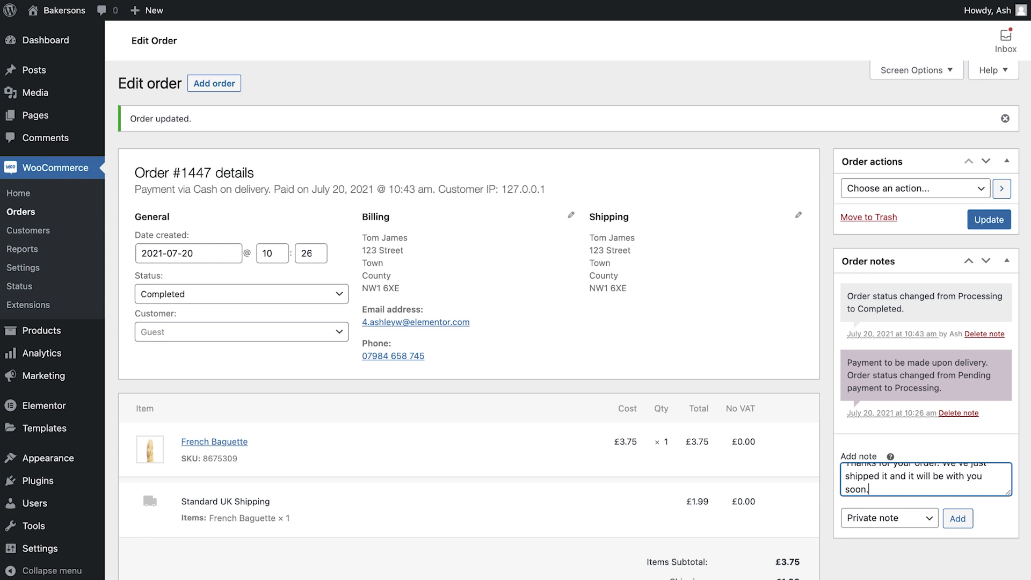
pyautogui.click(919, 517)
pyautogui.click(913, 534)
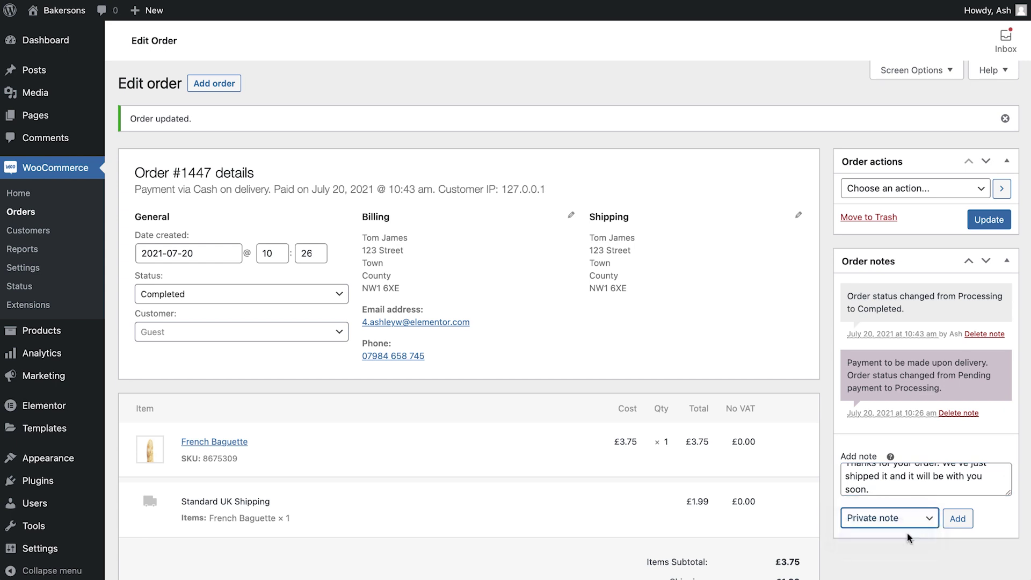
pyautogui.click(946, 521)
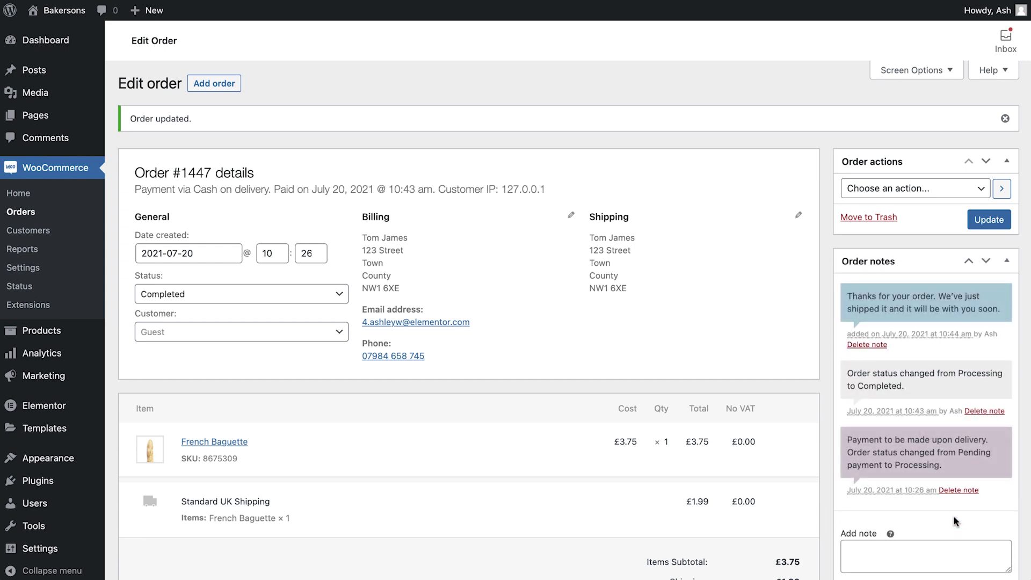
pyautogui.click(984, 227)
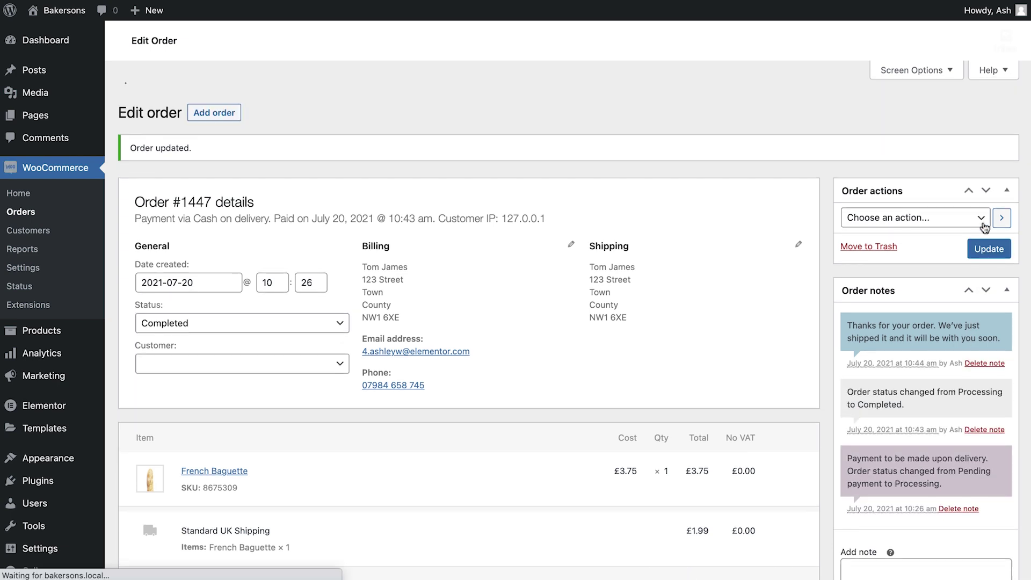